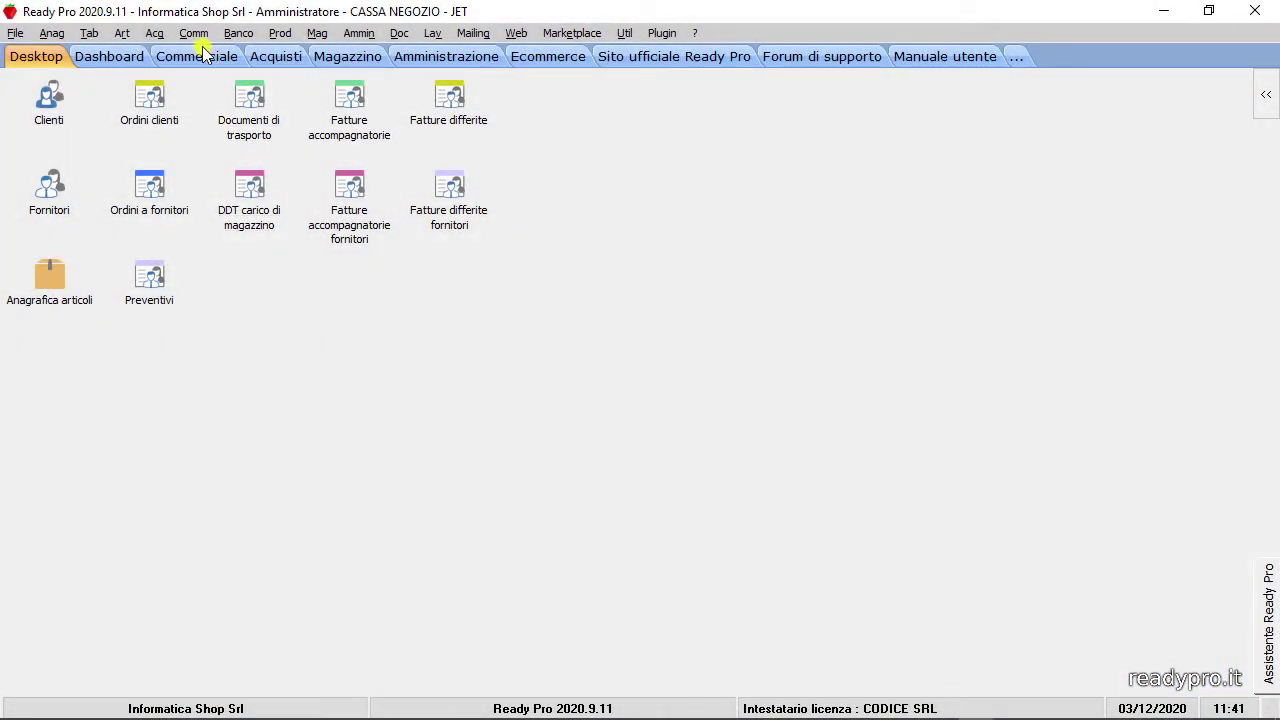
Create a new customer order headed to the customer METALCAM SNC from the CLIENTI registry.
{"action": "left_click", "coordinate": [193, 33]}
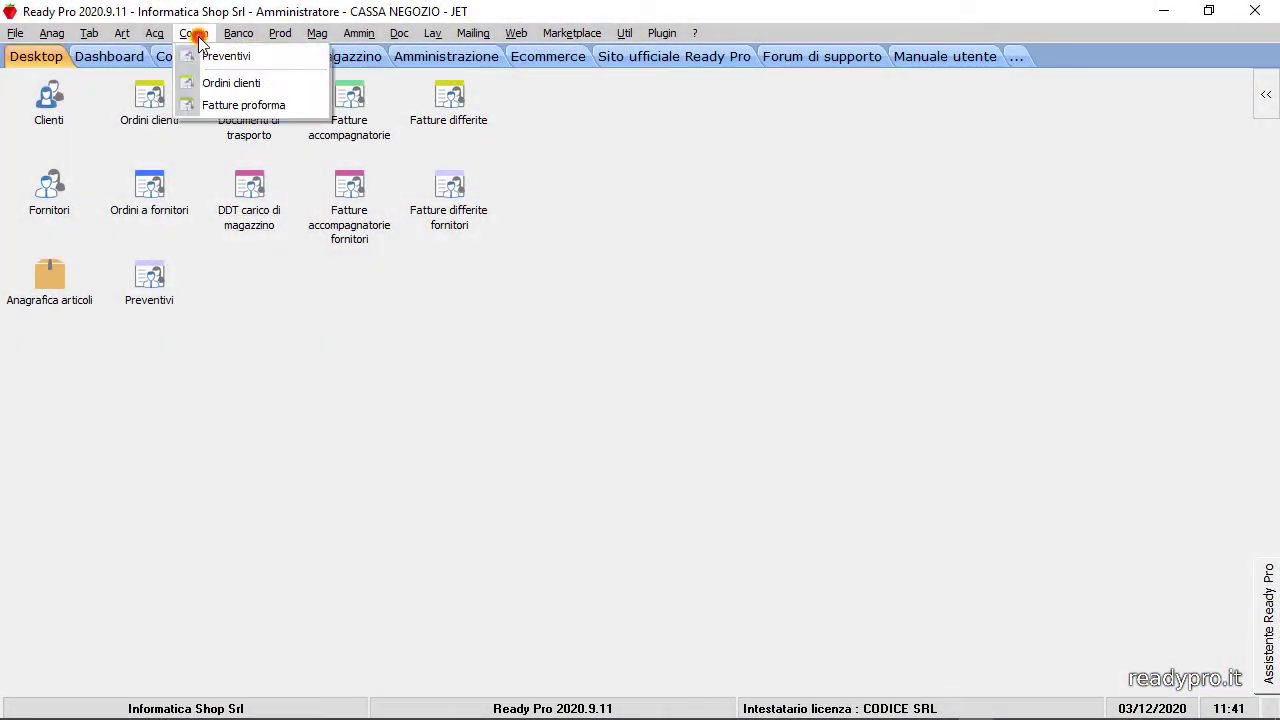
{"action": "left_click", "coordinate": [247, 88]}
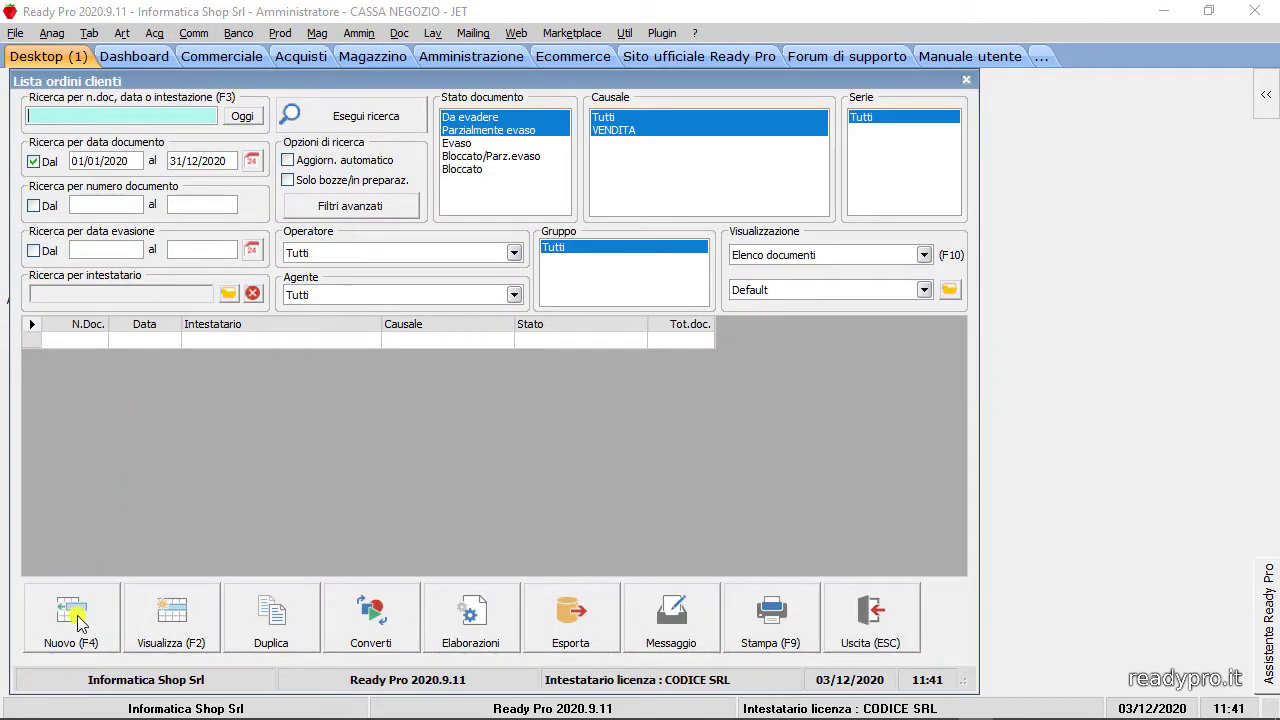
{"action": "left_click", "coordinate": [80, 623]}
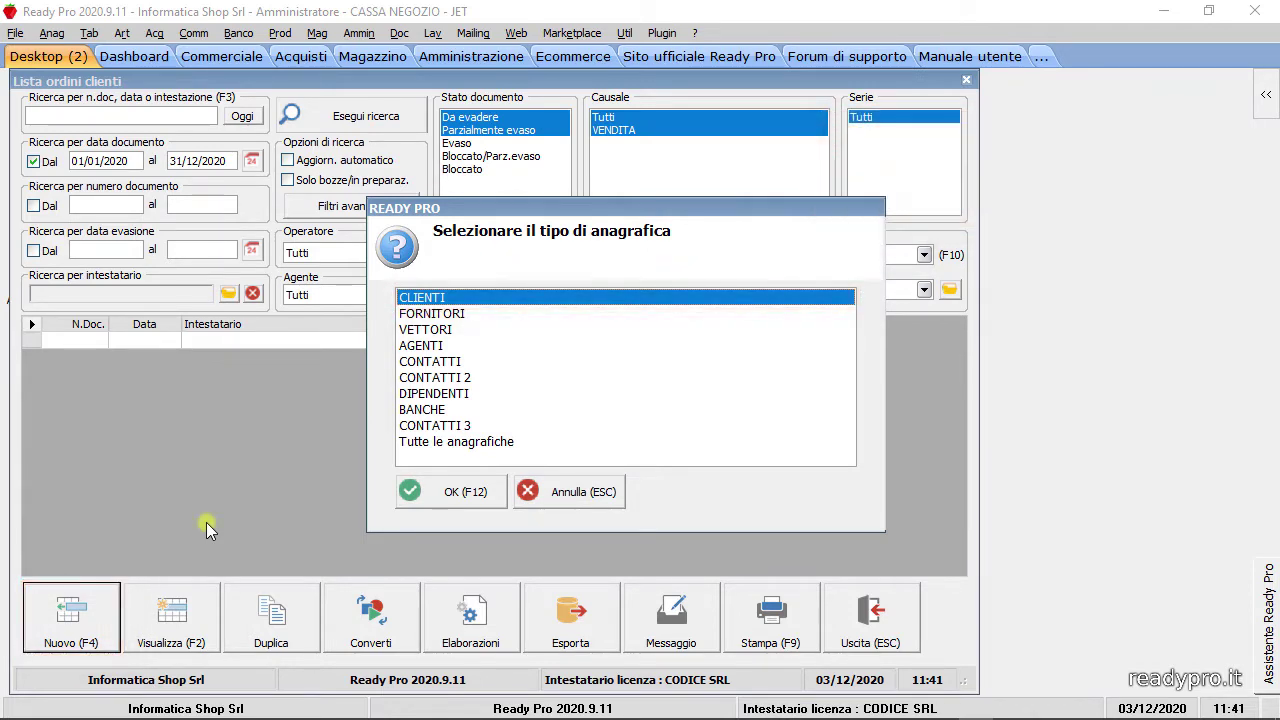
{"action": "left_click", "coordinate": [442, 497]}
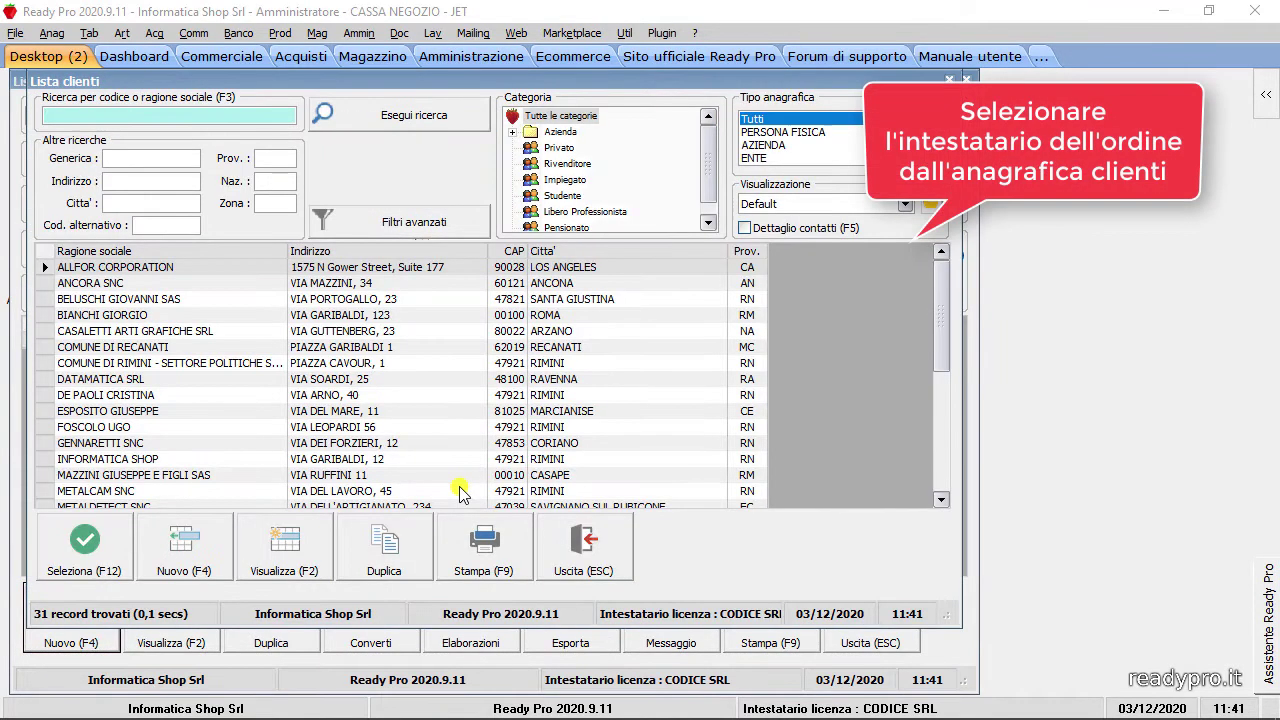
{"action": "left_click", "coordinate": [178, 490]}
{"action": "left_click", "coordinate": [106, 526]}
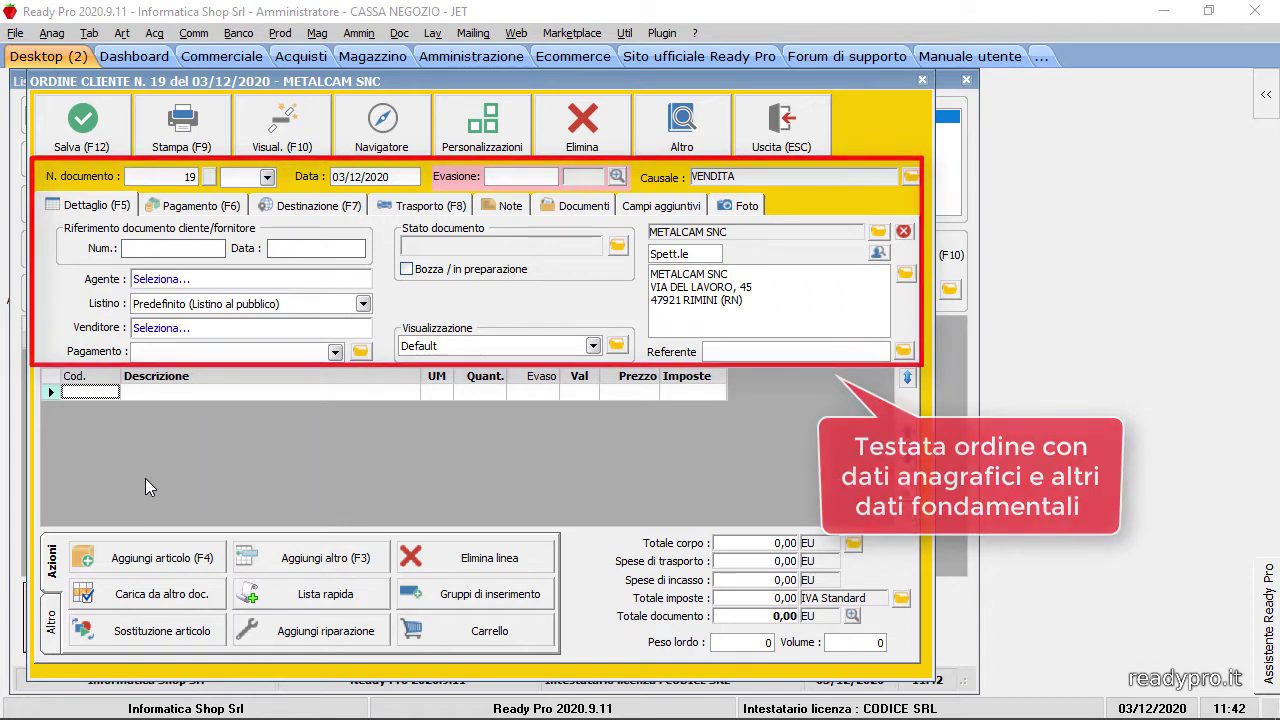
Set the order's price list to Listino aziende and its payment method to Bonifico bancario anticipato.
{"action": "left_click", "coordinate": [362, 304]}
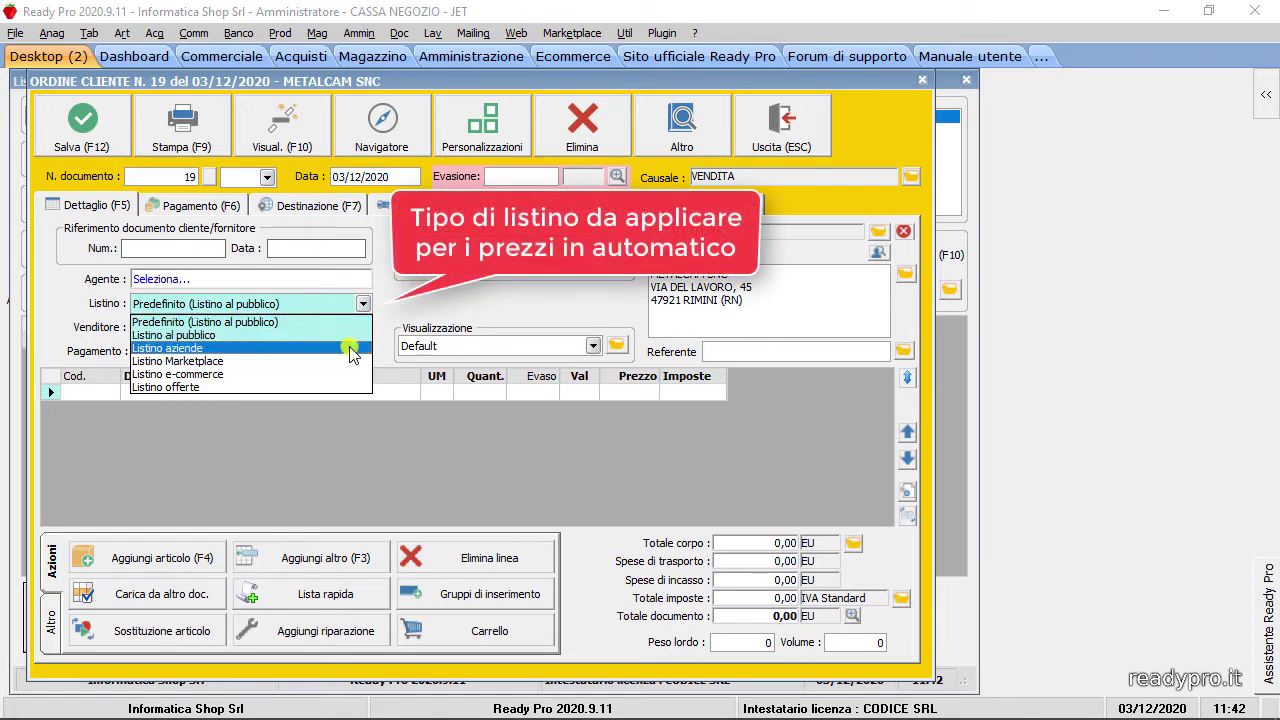
{"action": "left_click", "coordinate": [352, 348]}
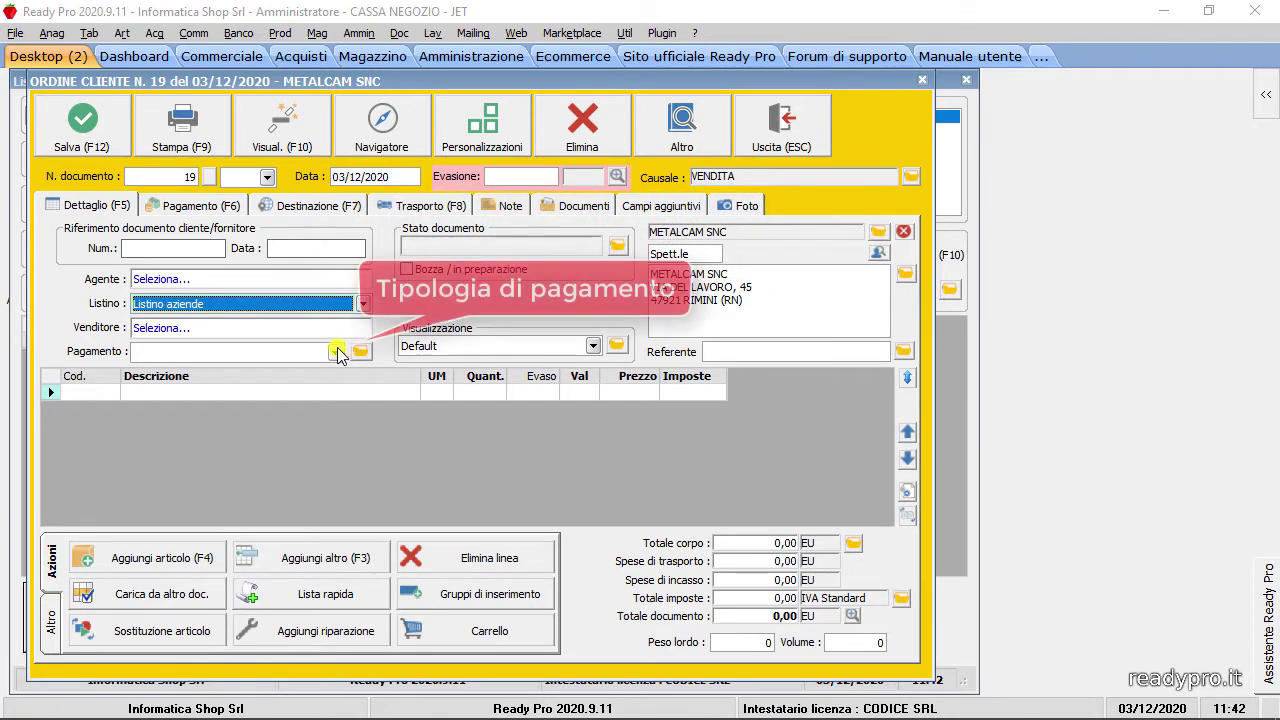
{"action": "left_click", "coordinate": [337, 352]}
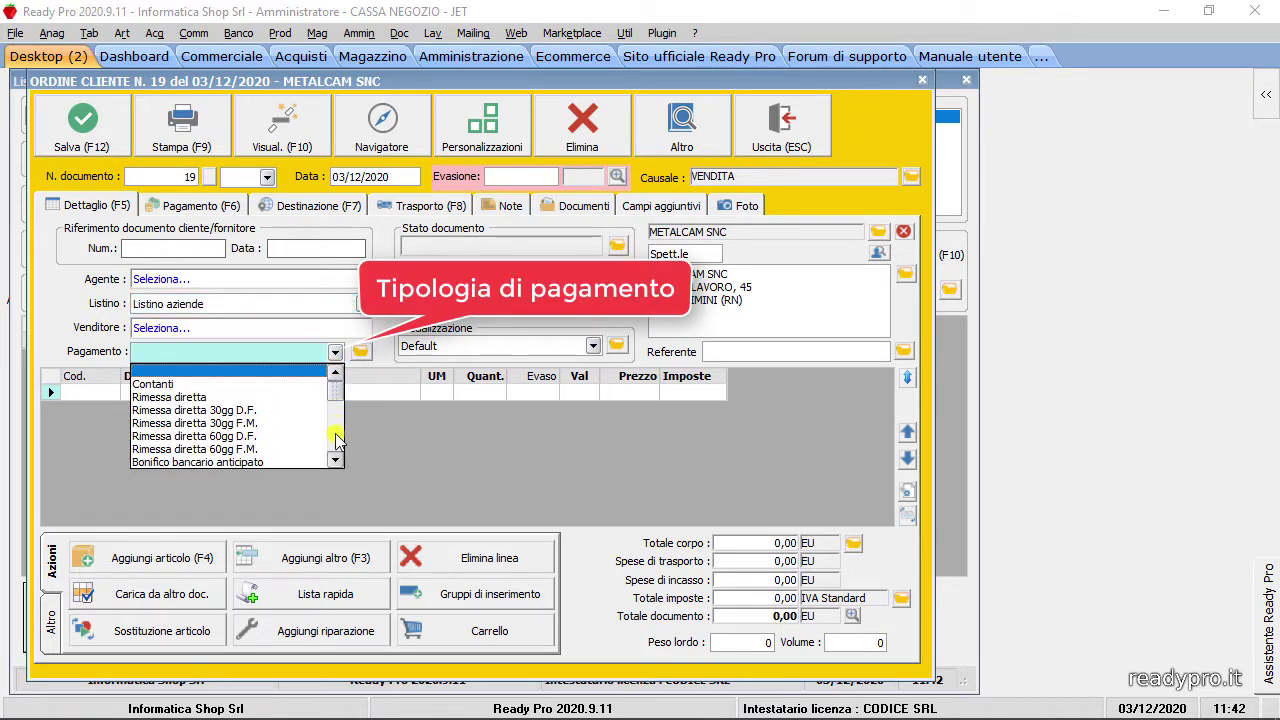
{"action": "left_click", "coordinate": [335, 459]}
{"action": "left_click", "coordinate": [284, 450]}
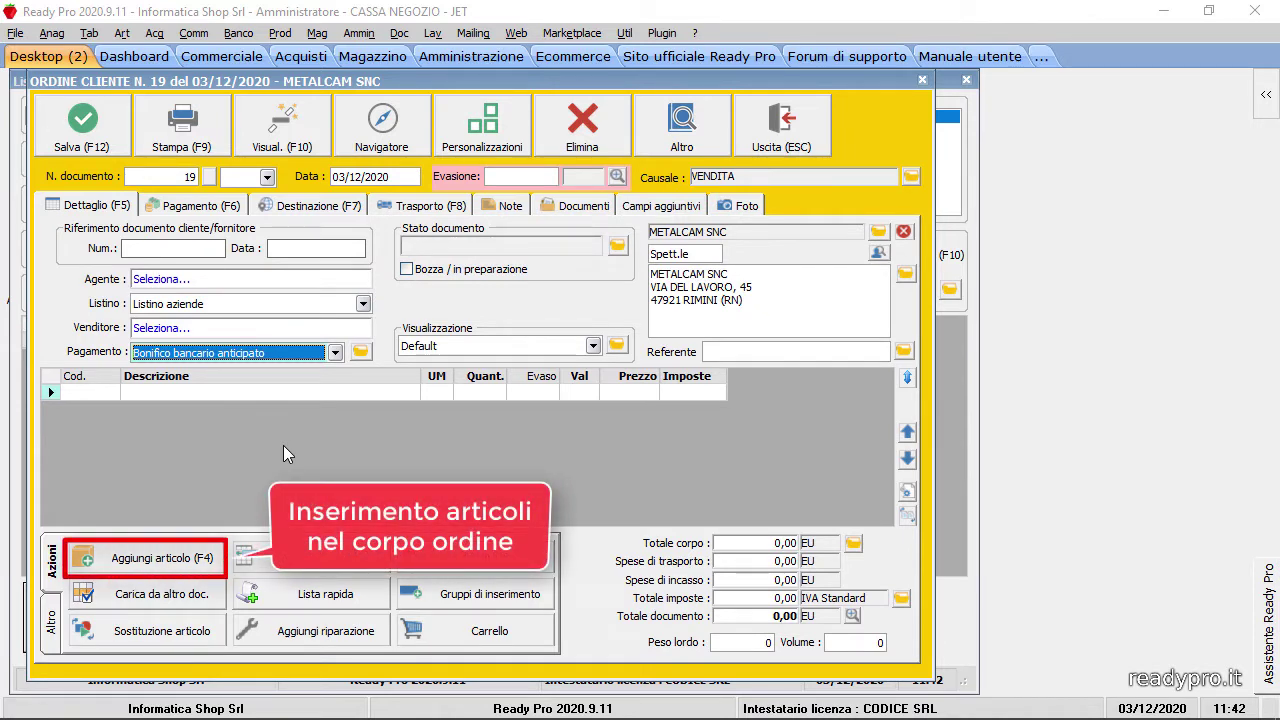
Add one piece of article ALITE003, Alimentatore Itek Atx 450w, to the order body.
{"action": "left_click", "coordinate": [190, 557]}
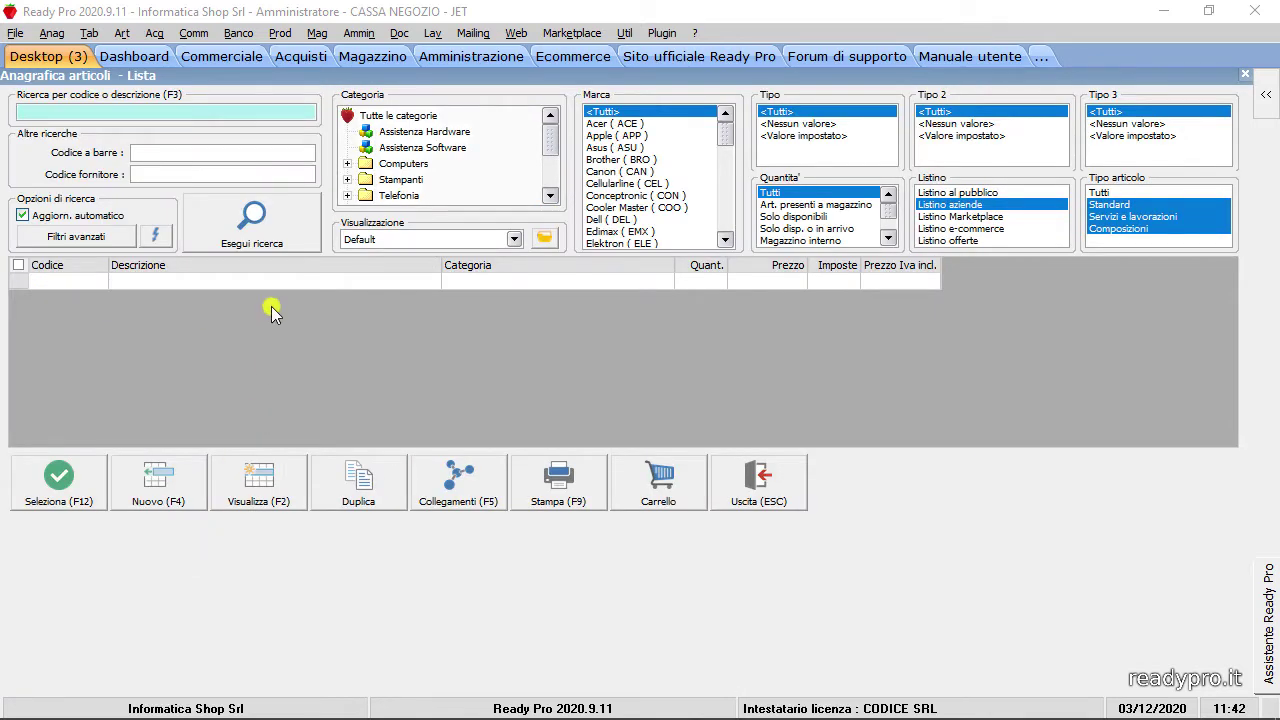
{"action": "left_click", "coordinate": [270, 222]}
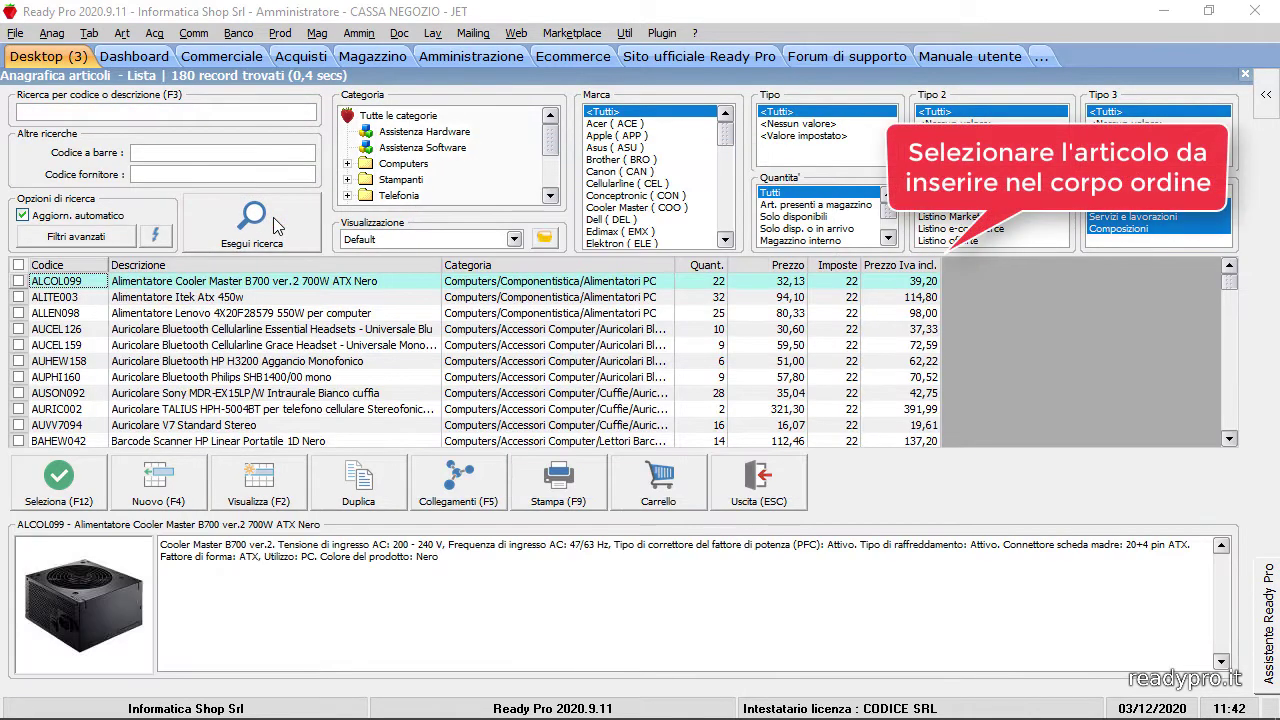
{"action": "left_click", "coordinate": [222, 298]}
{"action": "left_click", "coordinate": [104, 467]}
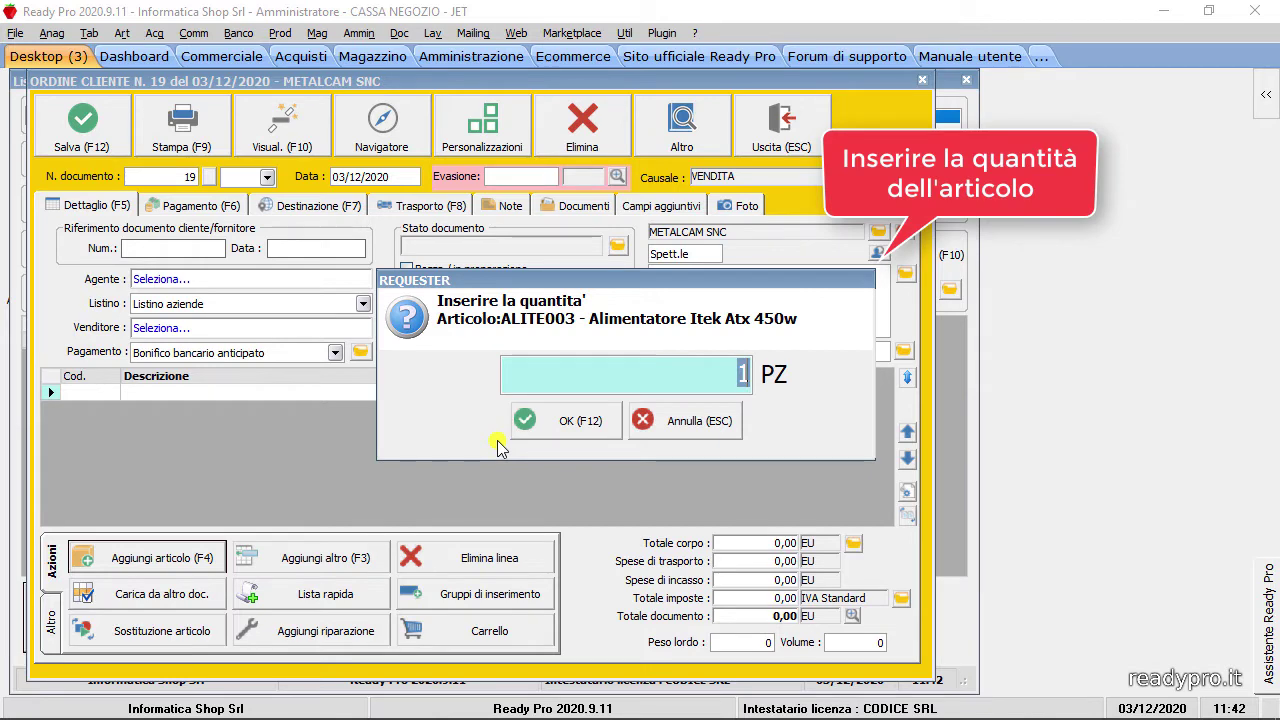
{"action": "left_click", "coordinate": [544, 437]}
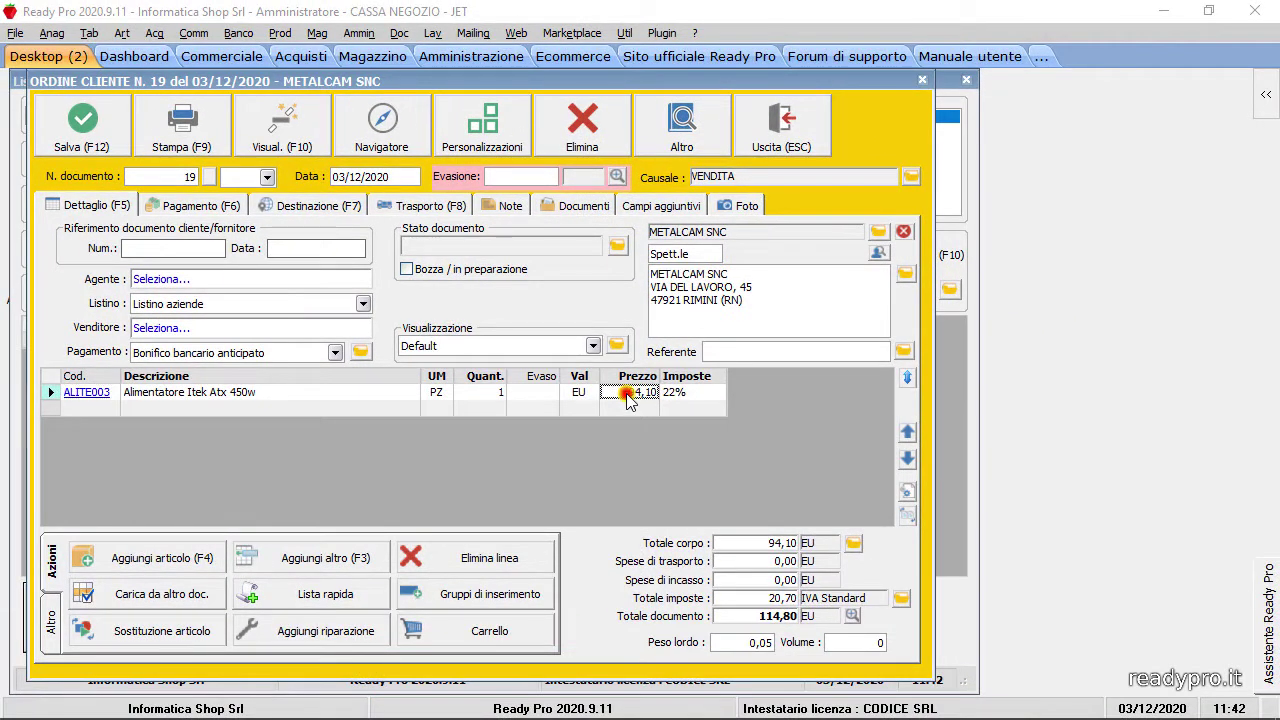
Set the price of the ALITE003 order line to 90.
{"action": "double_click", "coordinate": [625, 394]}
{"action": "type", "text": "90"}
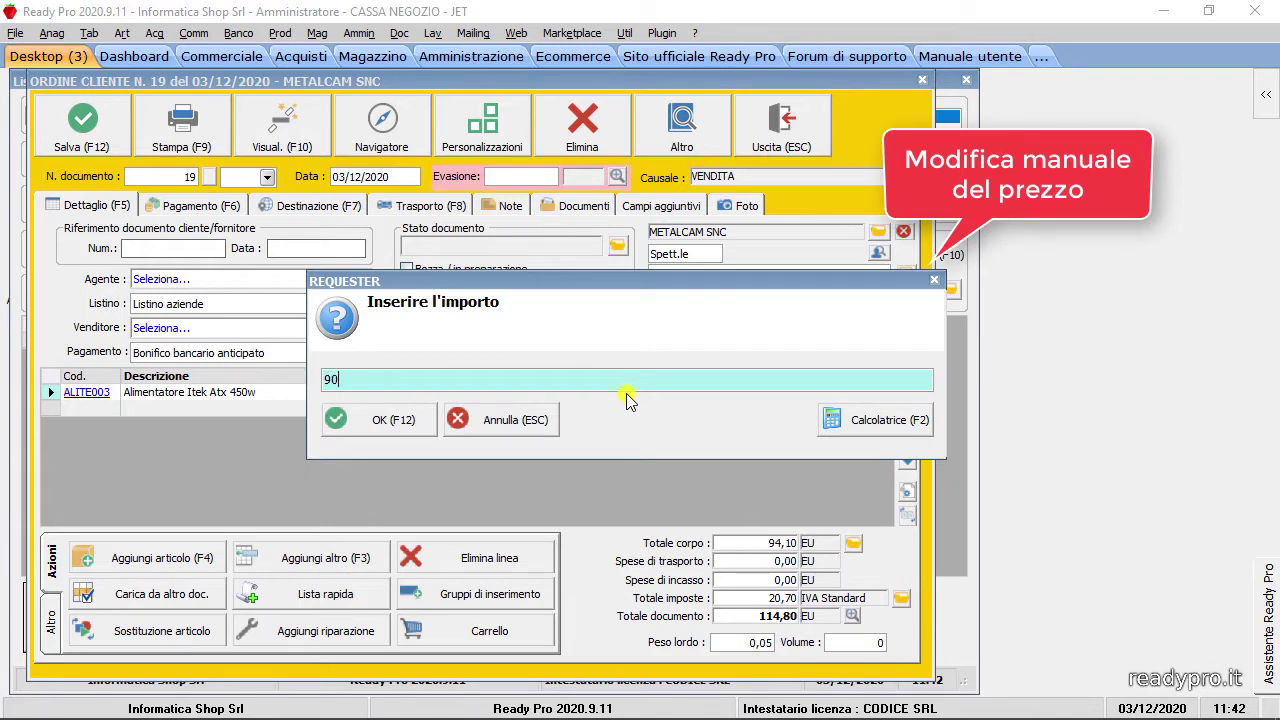
{"action": "left_click", "coordinate": [405, 424]}
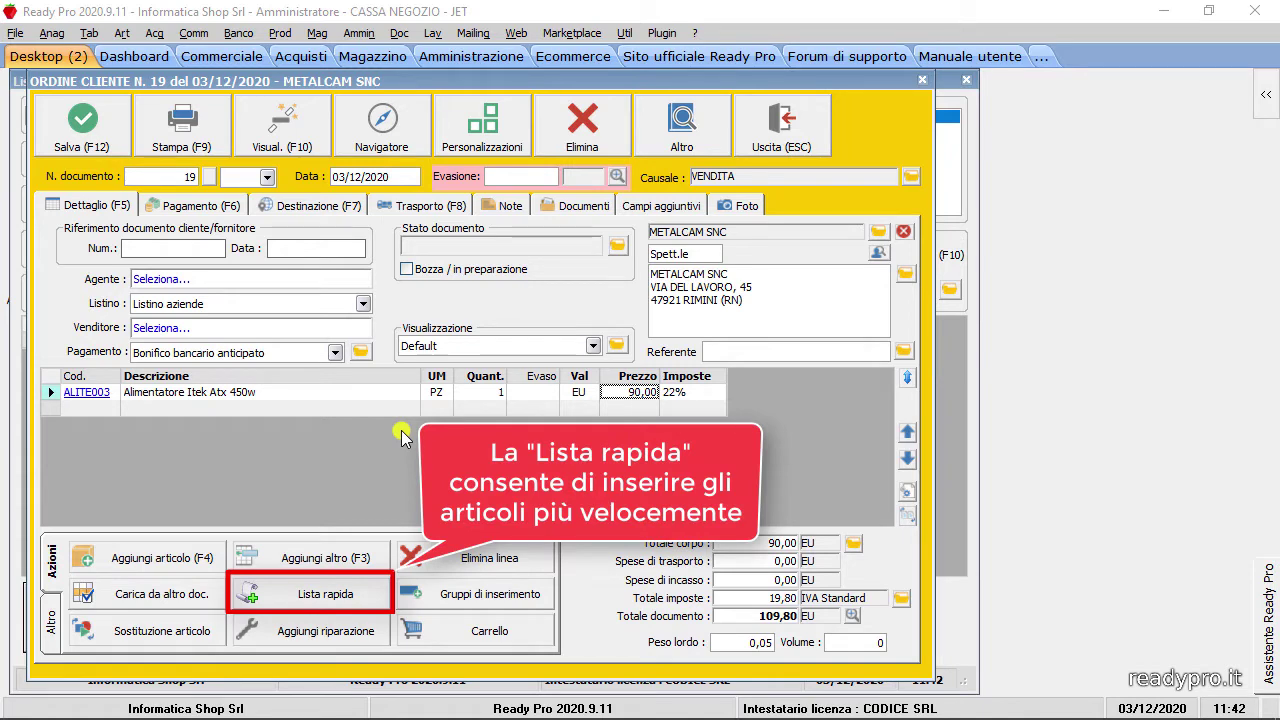
Using the quick list search "cart", add one piece each of CALA048, CINK018 and CINK039, and save the order.
{"action": "left_click", "coordinate": [338, 595]}
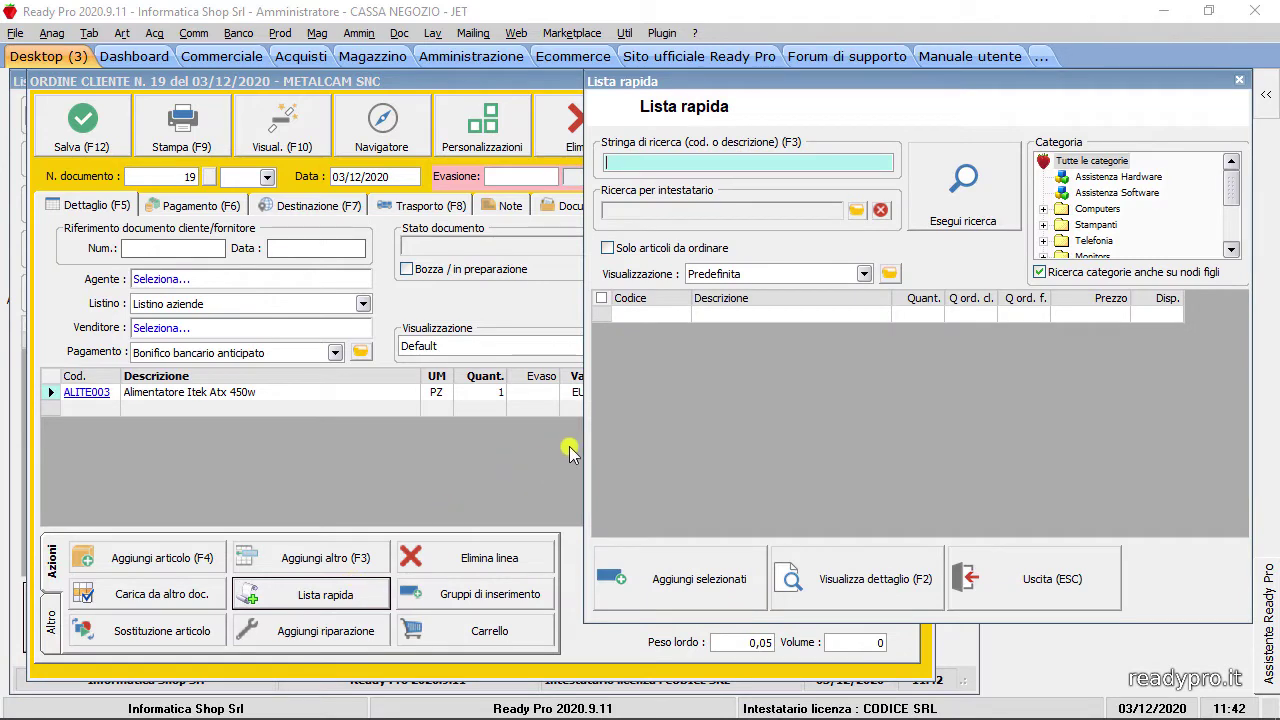
{"action": "type", "text": "cart"}
{"action": "left_click", "coordinate": [983, 182]}
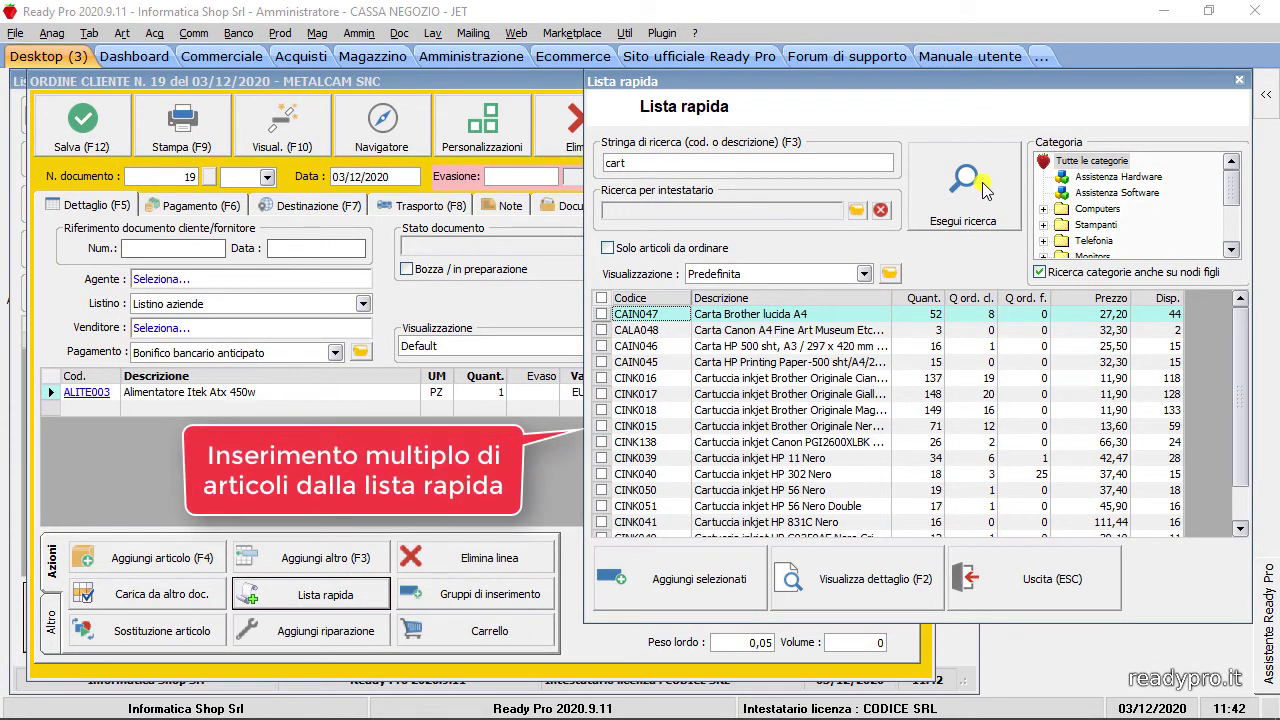
{"action": "left_click", "coordinate": [601, 330]}
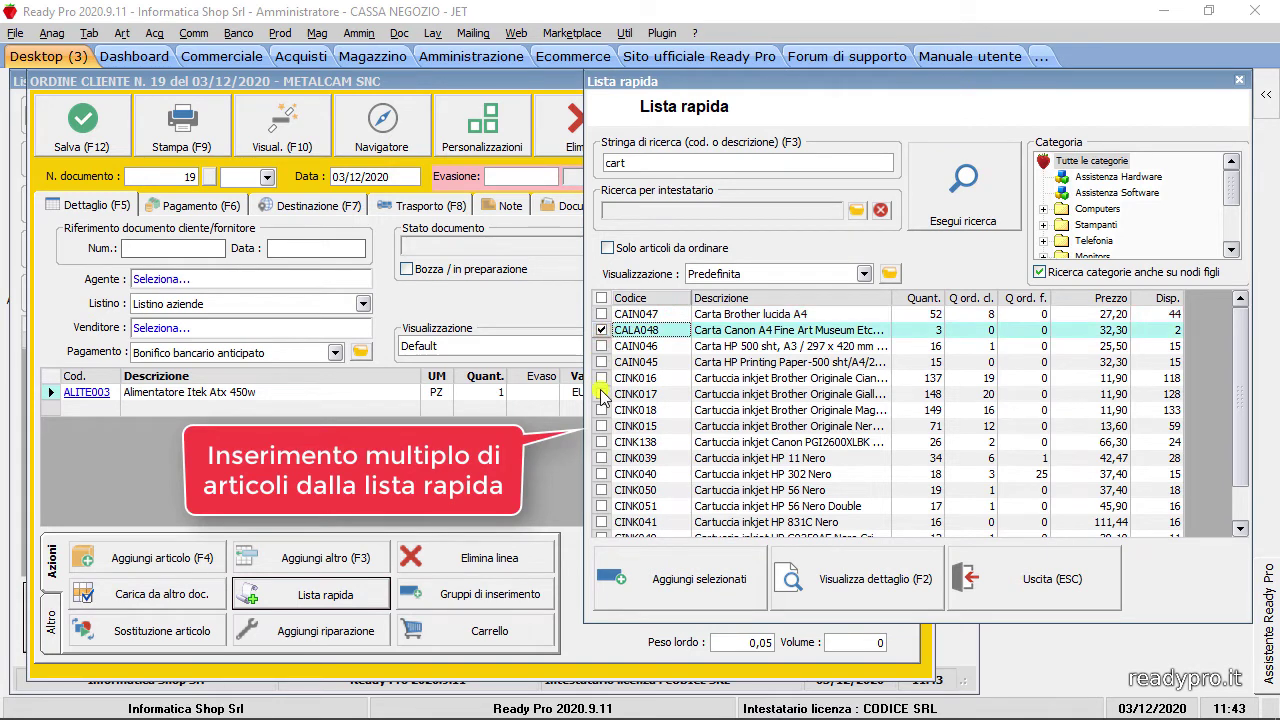
{"action": "left_click", "coordinate": [601, 410]}
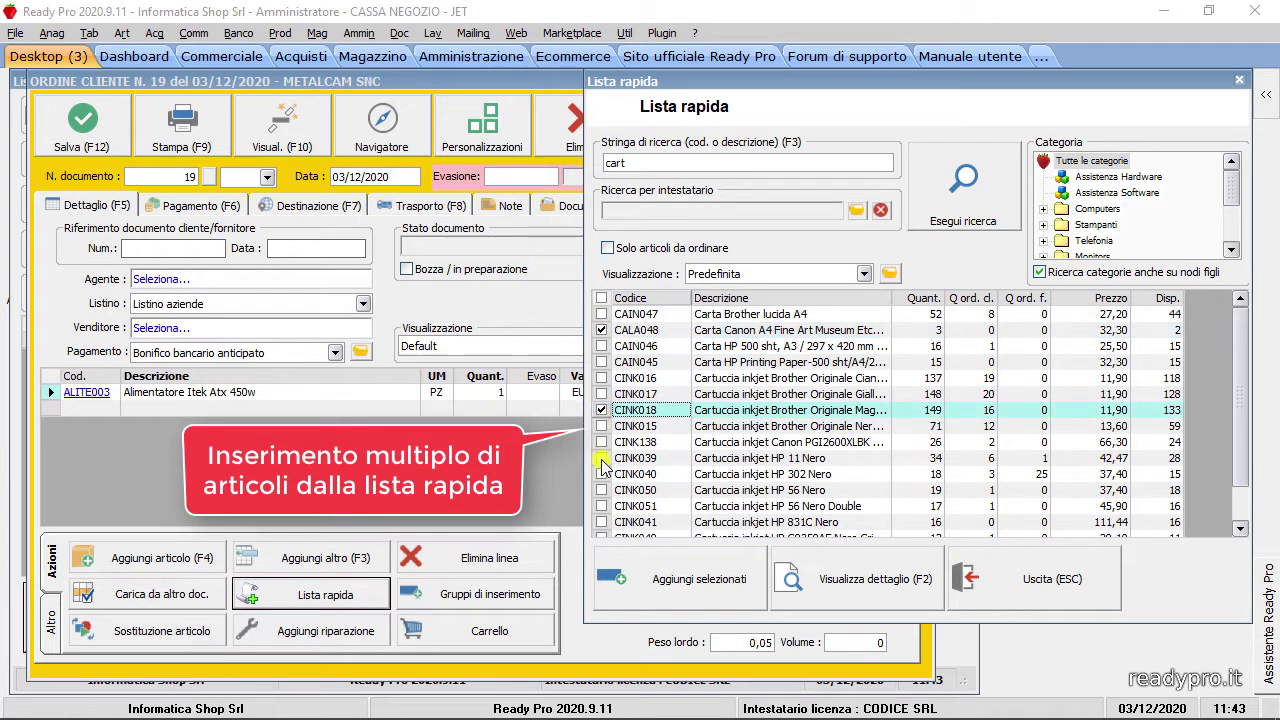
{"action": "left_click", "coordinate": [601, 458]}
{"action": "left_click", "coordinate": [663, 592]}
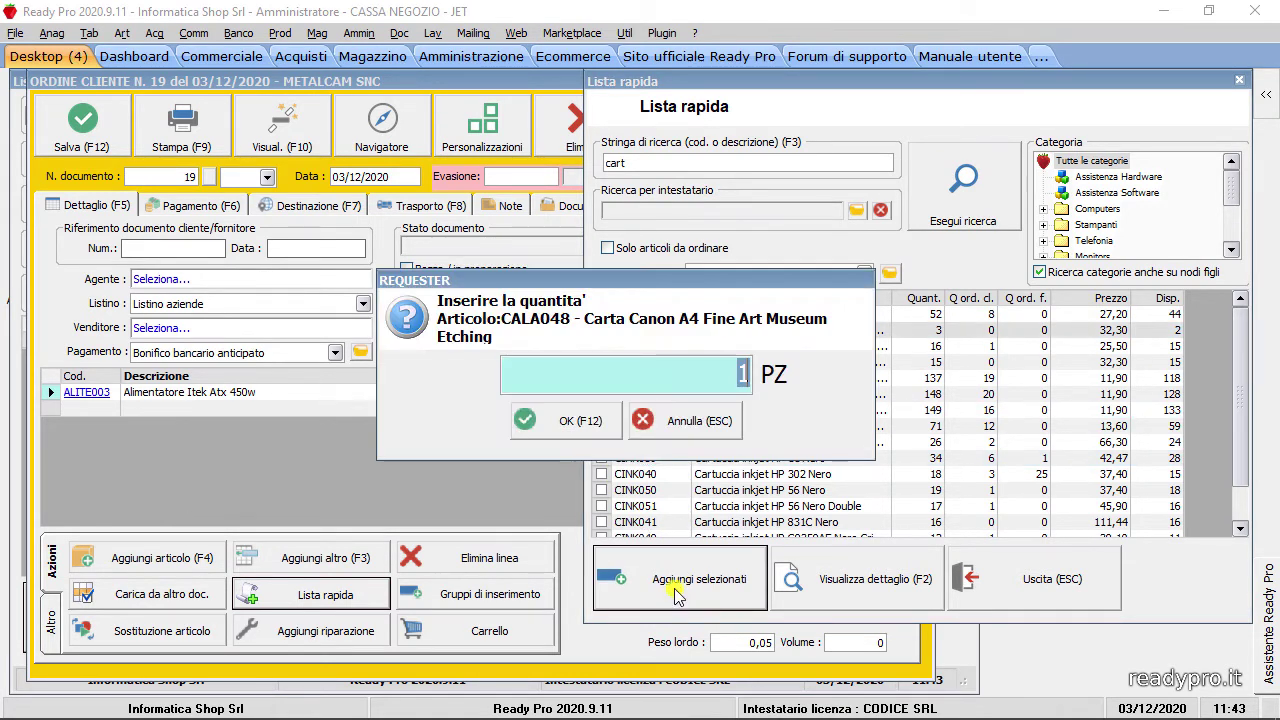
{"action": "left_click", "coordinate": [593, 435]}
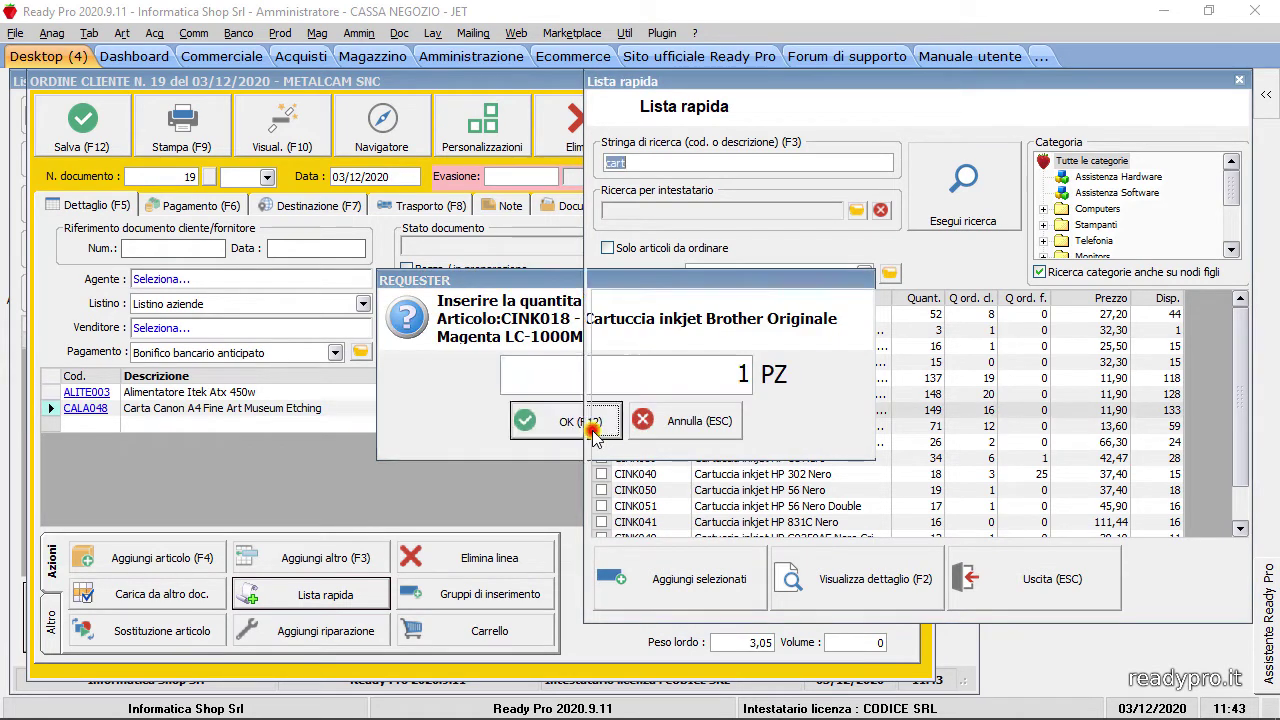
{"action": "left_click", "coordinate": [593, 435]}
{"action": "left_click", "coordinate": [593, 435]}
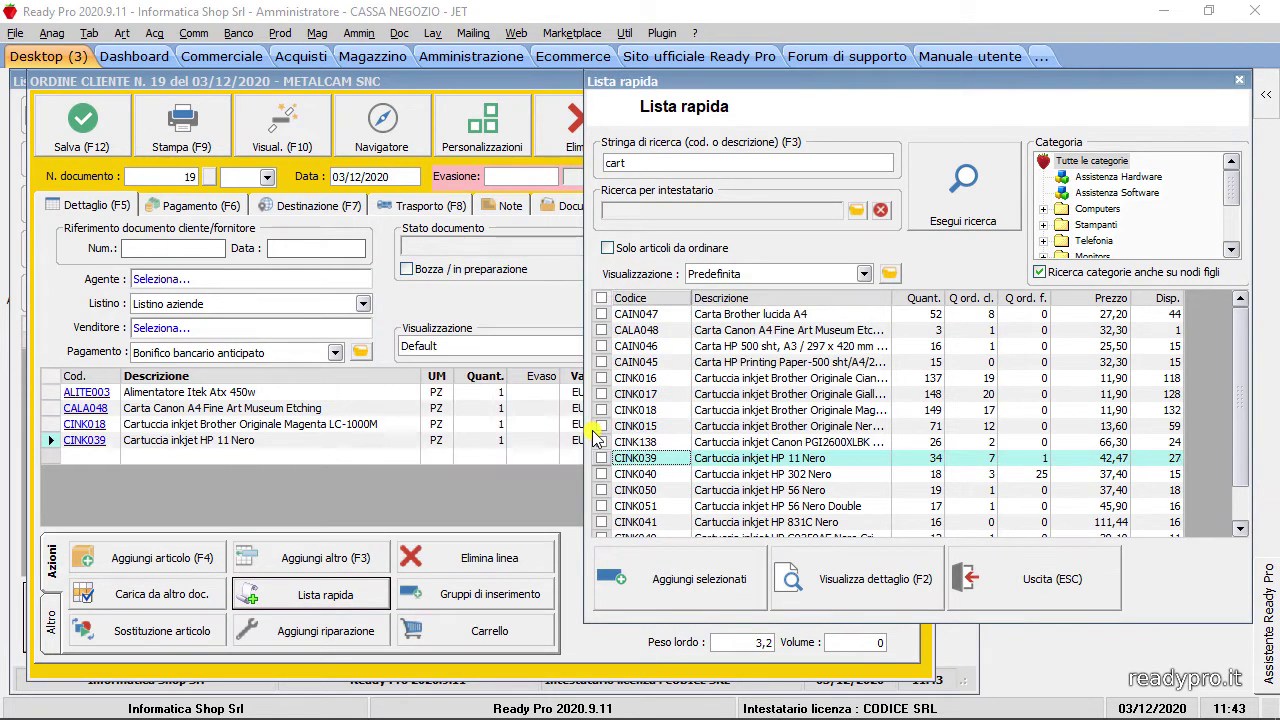
{"action": "left_click", "coordinate": [1002, 572]}
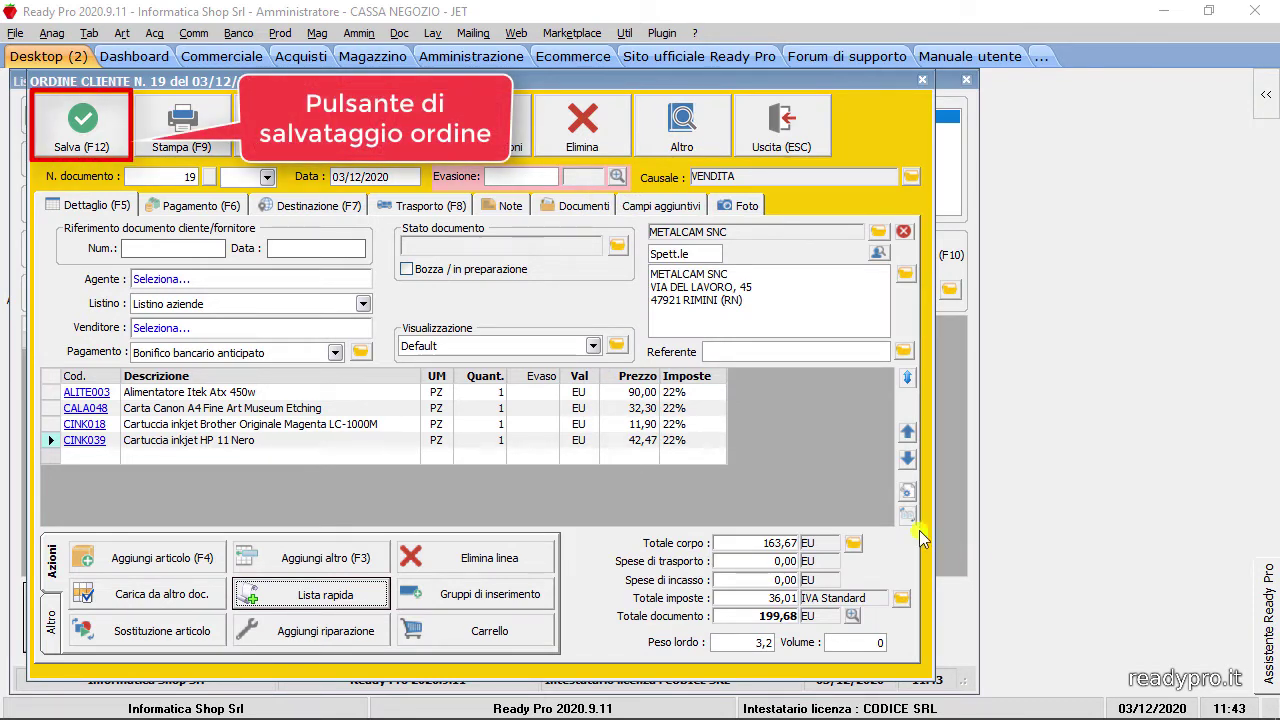
{"action": "left_click", "coordinate": [118, 120]}
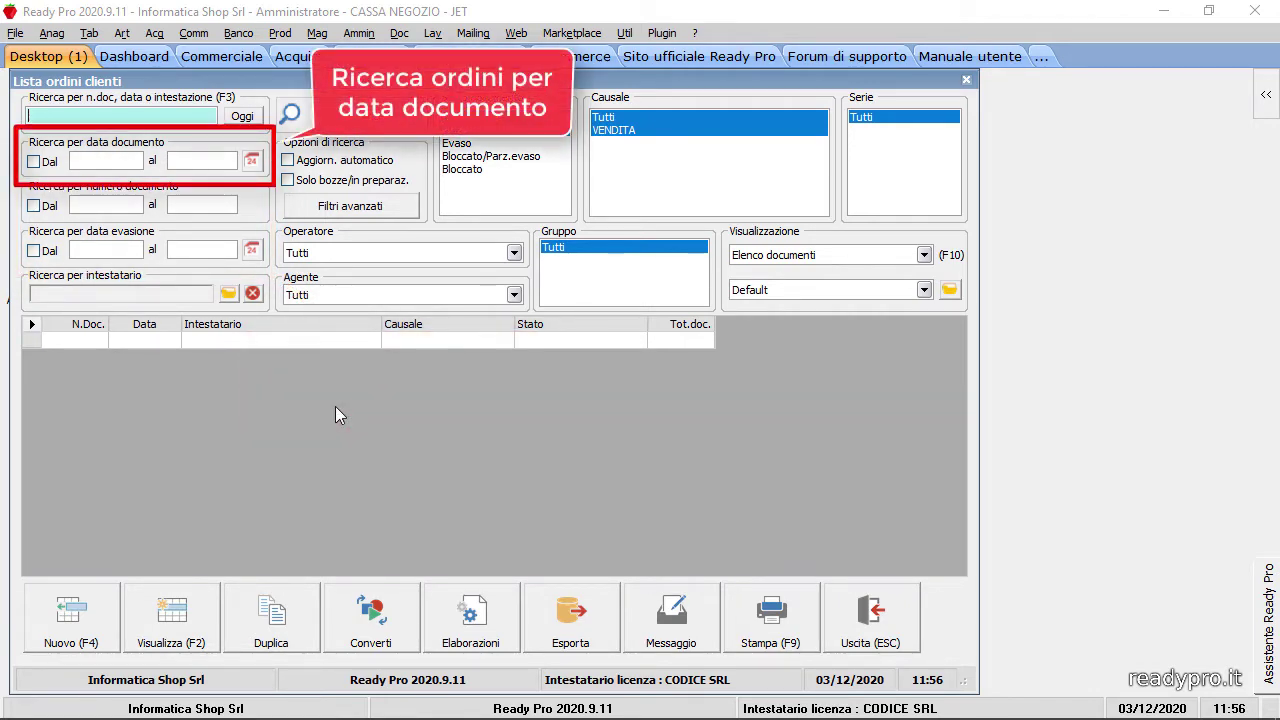
Search the customer orders by document date for Dicembre 2020, and separately by the heading text "meta".
{"action": "left_click", "coordinate": [252, 168]}
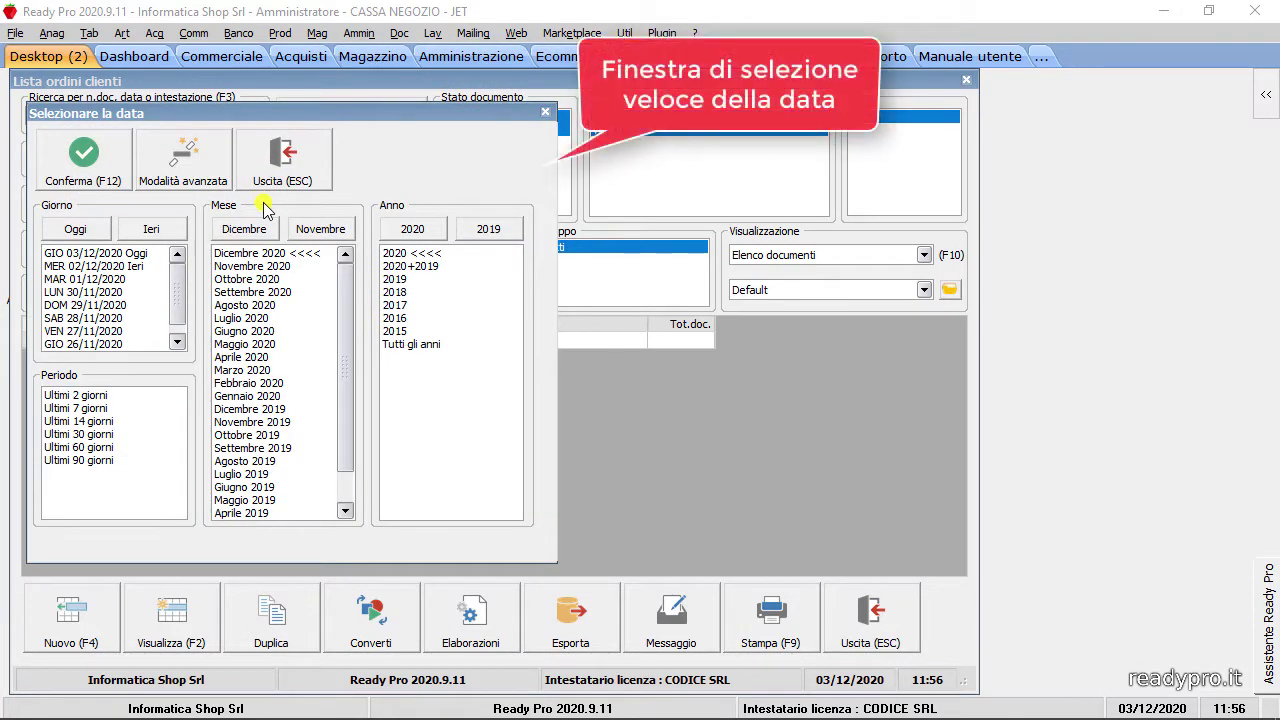
{"action": "left_click", "coordinate": [252, 256]}
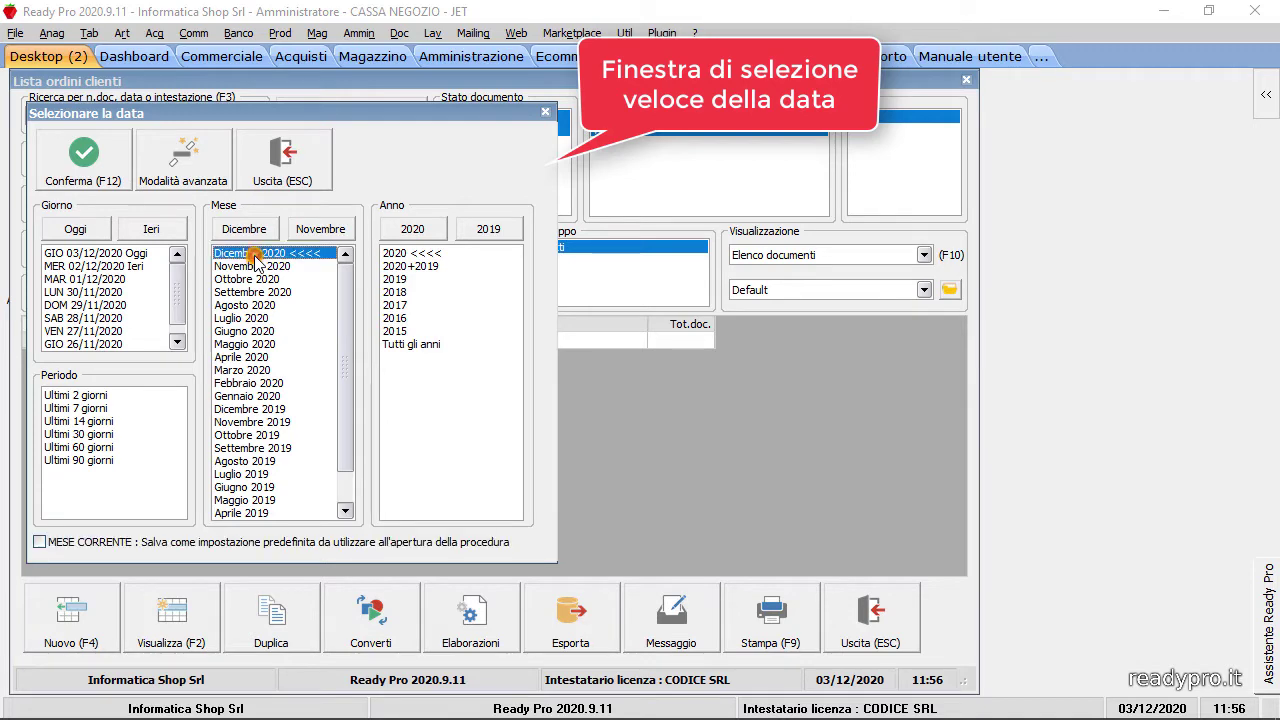
{"action": "left_click", "coordinate": [81, 160]}
{"action": "left_click", "coordinate": [347, 120]}
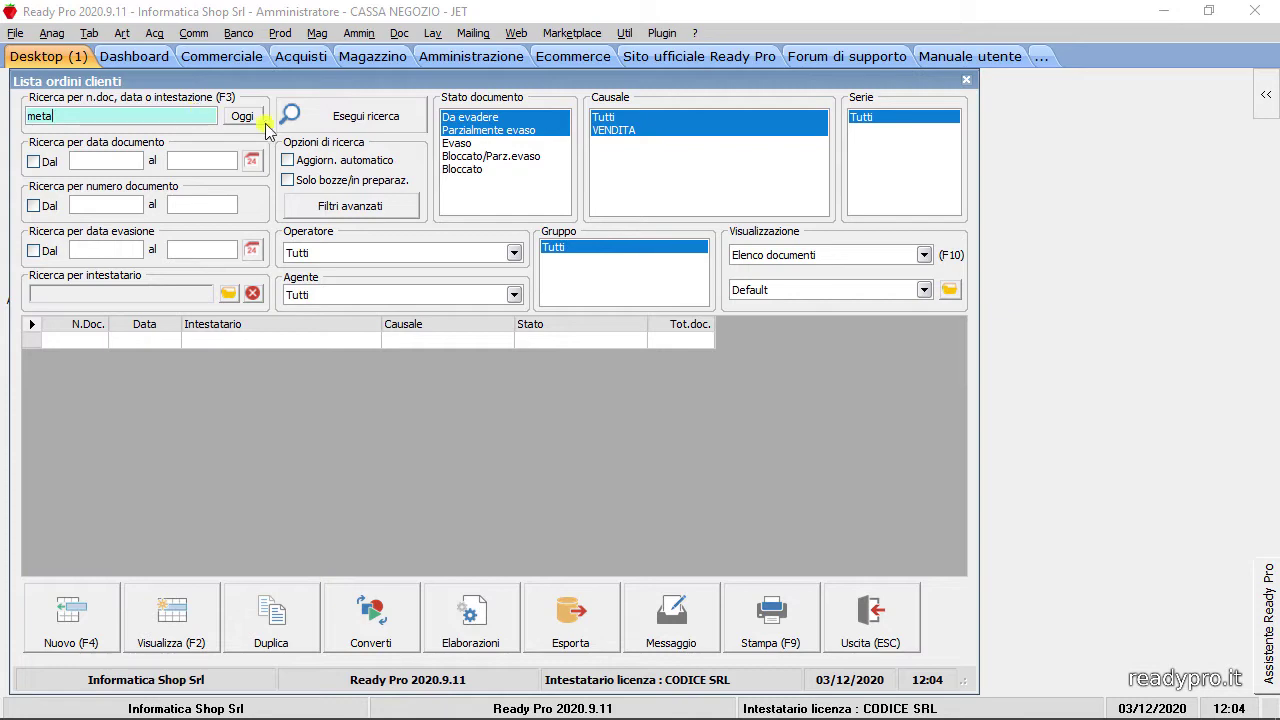
{"action": "left_click", "coordinate": [320, 120]}
Search the customer orders headed to ANCORA SNC, chosen from the CLIENTI registry.
{"action": "left_click", "coordinate": [228, 293]}
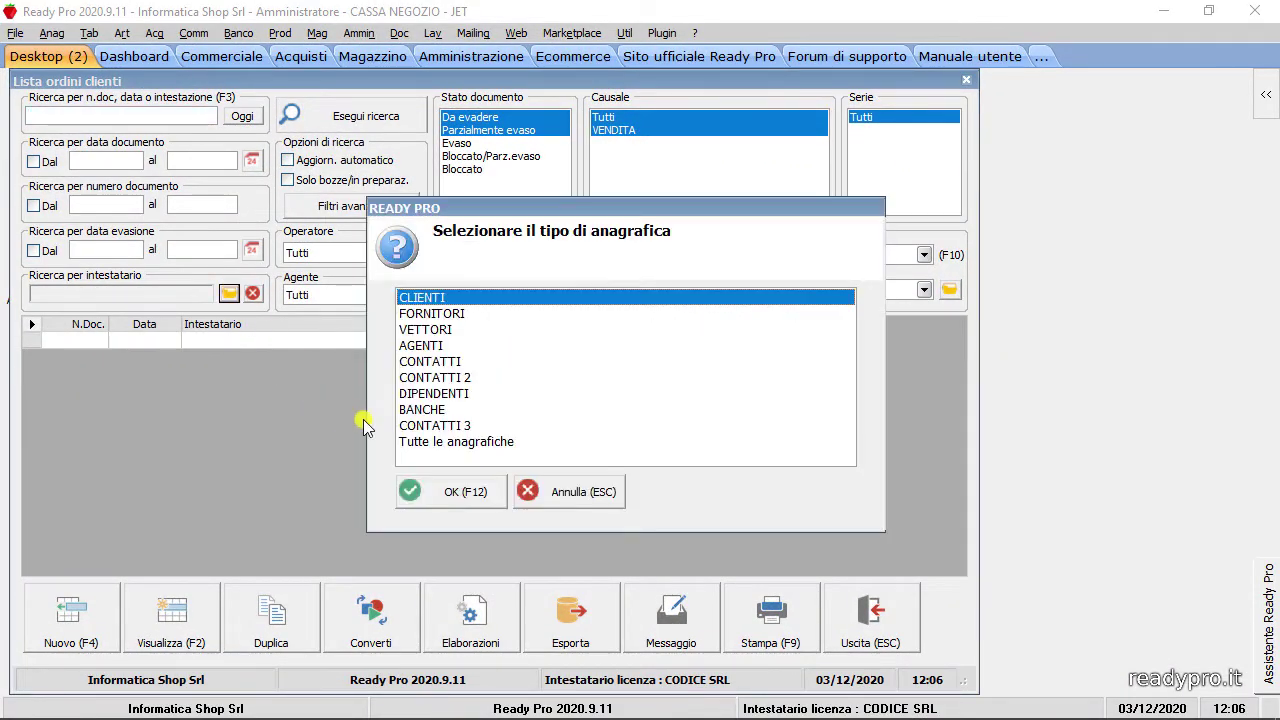
{"action": "left_click", "coordinate": [437, 491]}
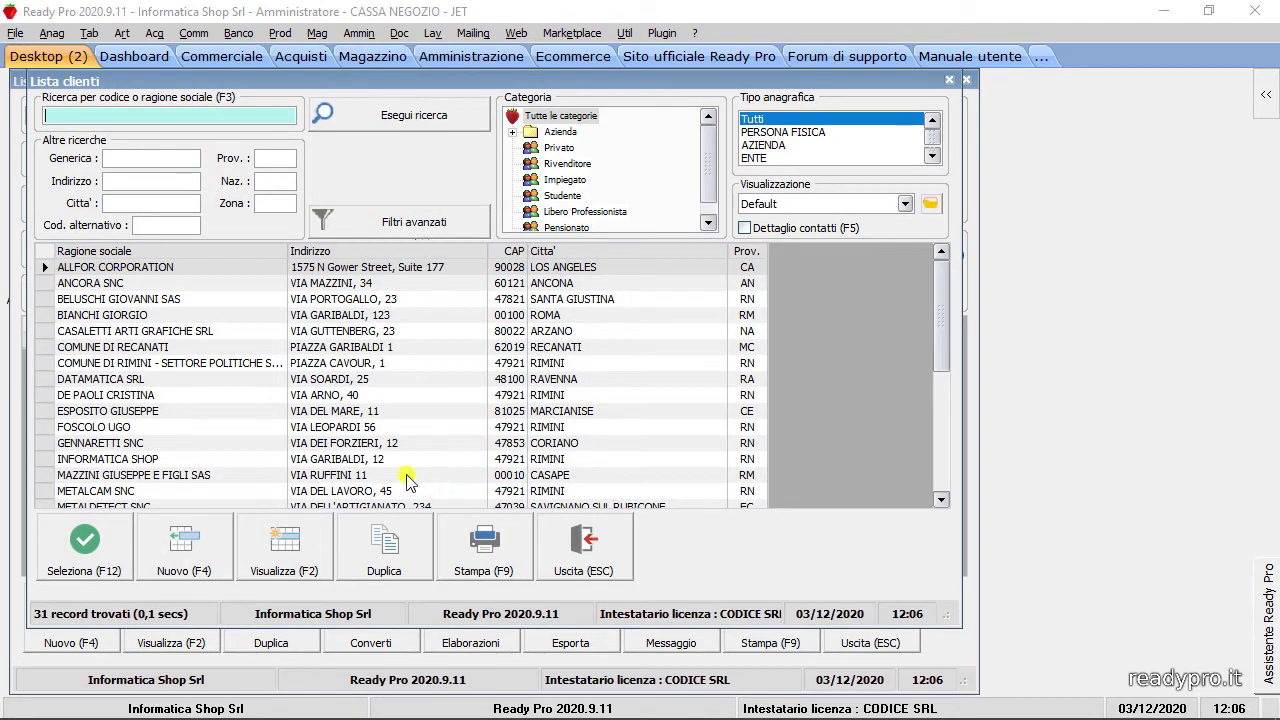
{"action": "left_click", "coordinate": [136, 284]}
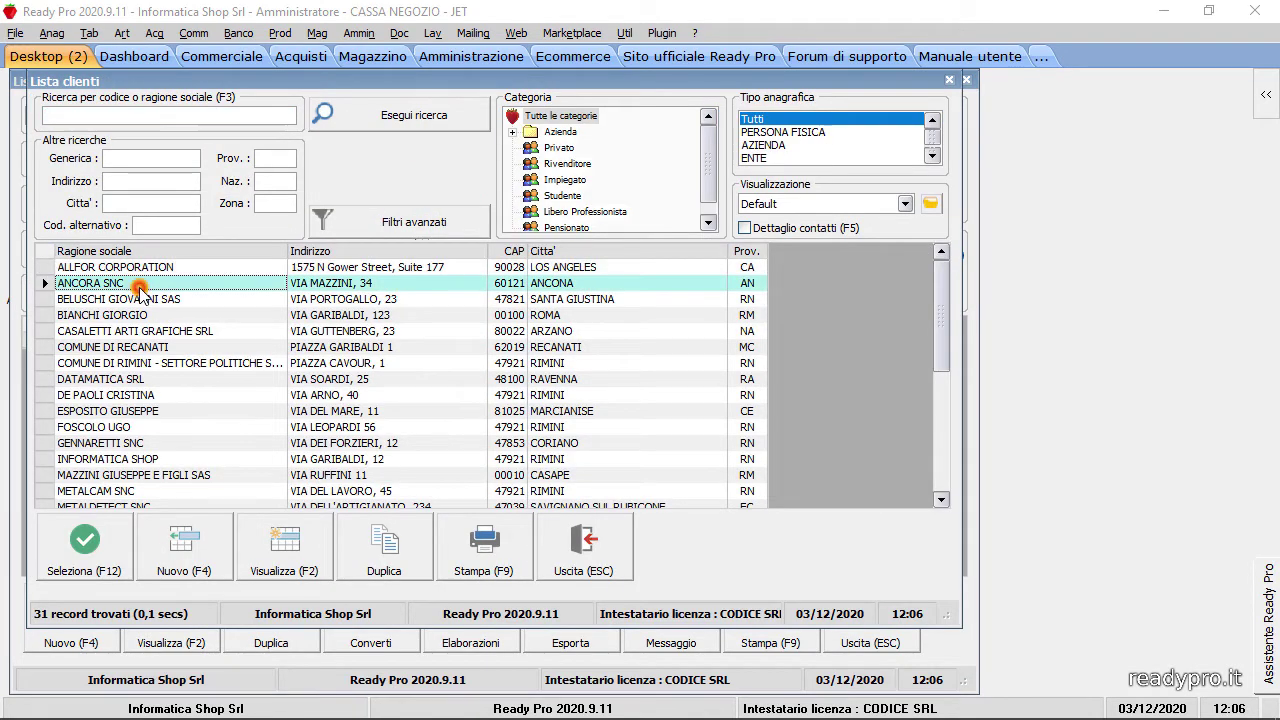
{"action": "left_click", "coordinate": [118, 538]}
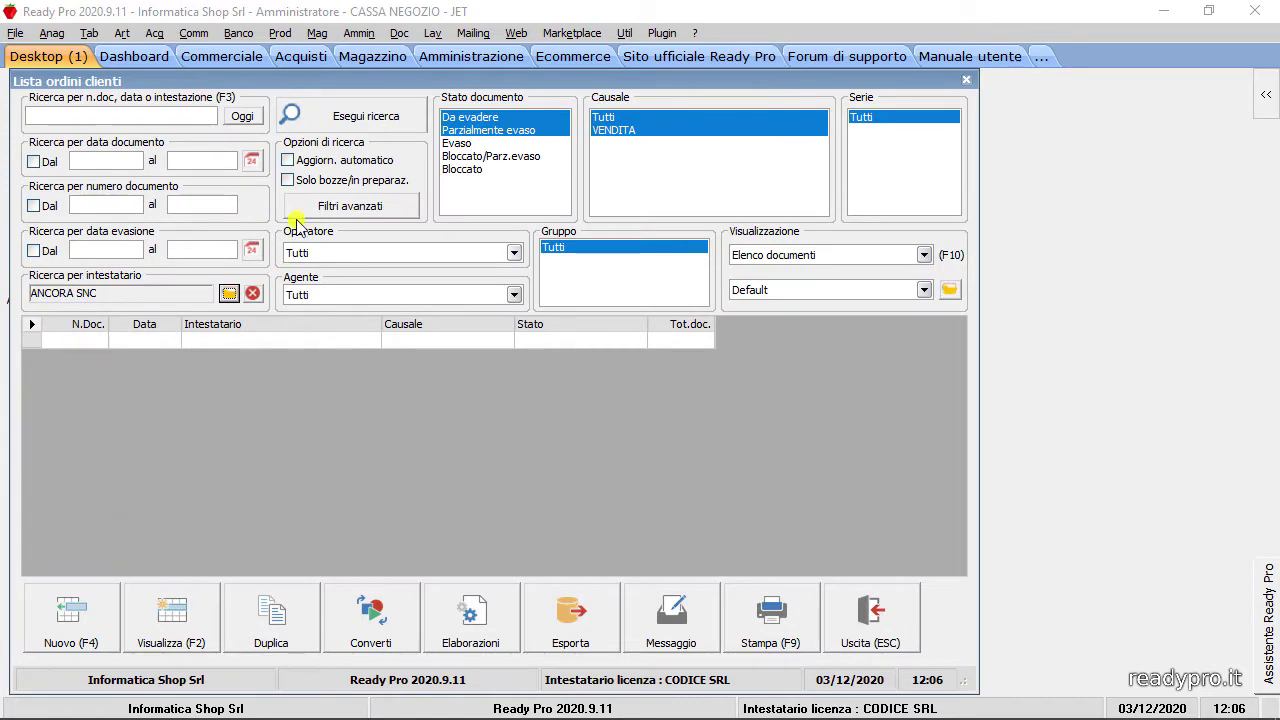
{"action": "left_click", "coordinate": [312, 118]}
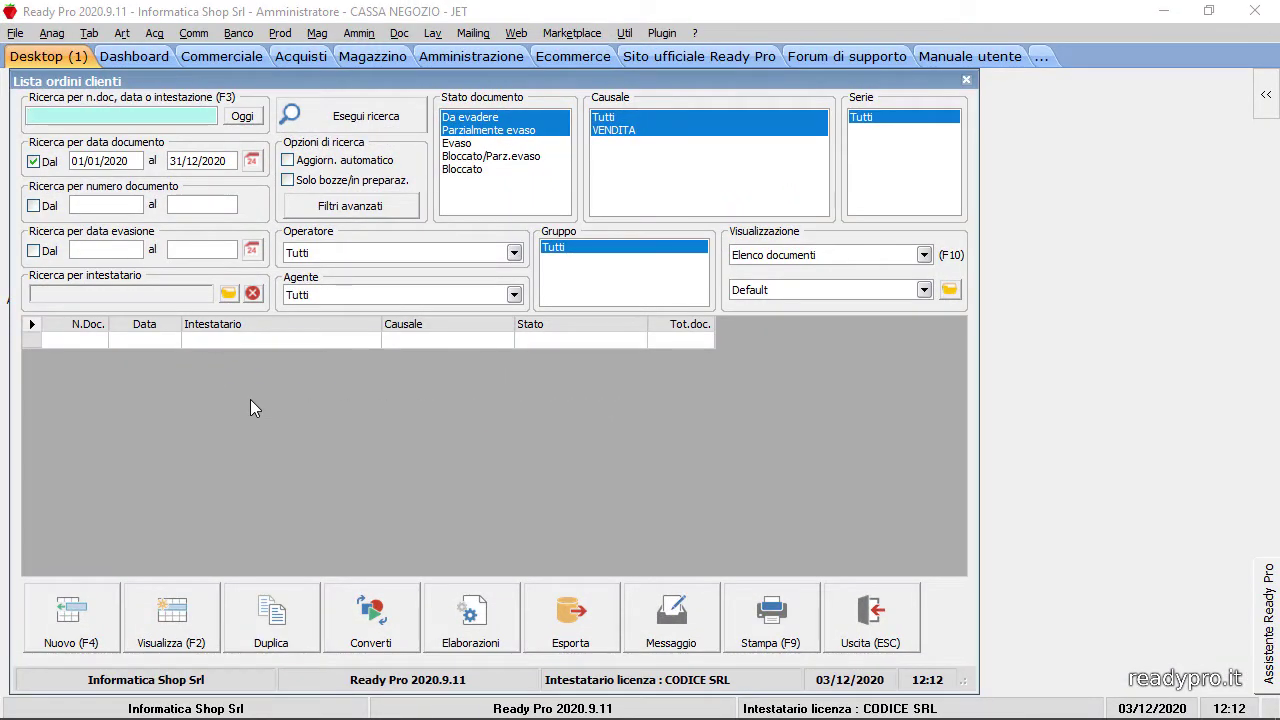
Search the 2020 customer orders by status Da evadere, and repeat the search with Parzialmente evaso included.
{"action": "left_click", "coordinate": [470, 119]}
{"action": "left_click", "coordinate": [386, 125]}
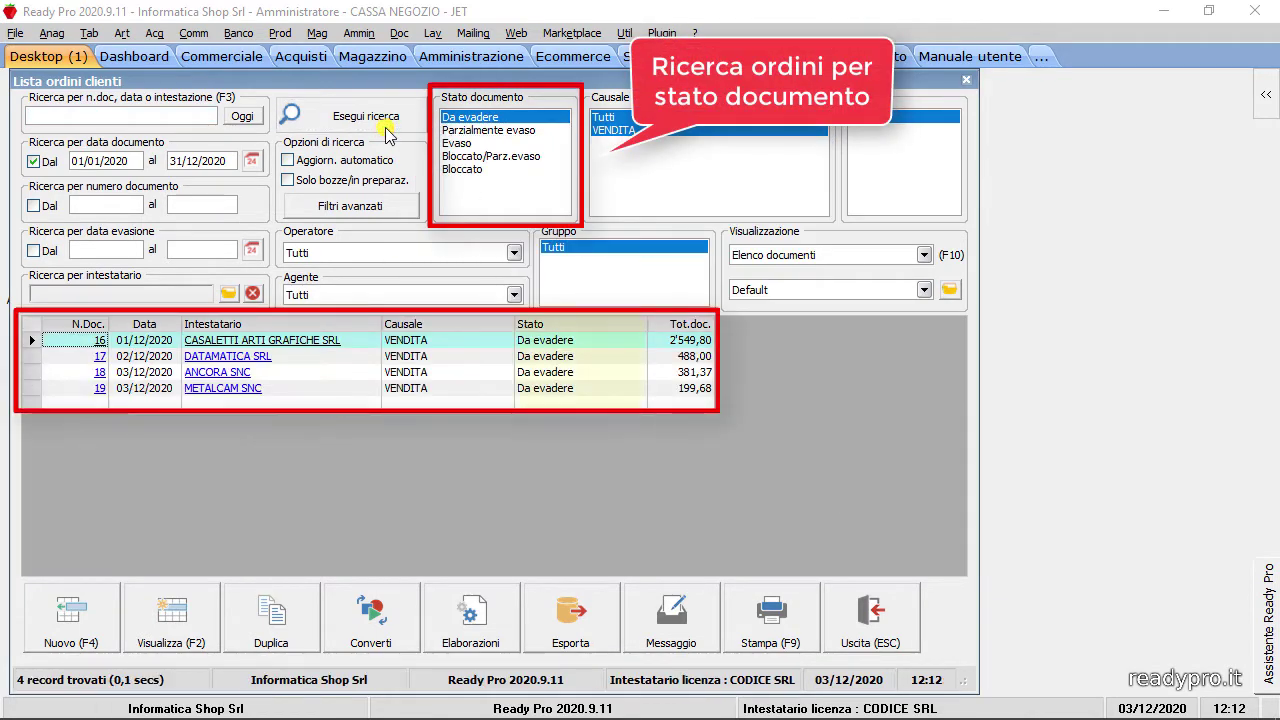
{"action": "left_click", "coordinate": [456, 131], "text": "ctrl"}
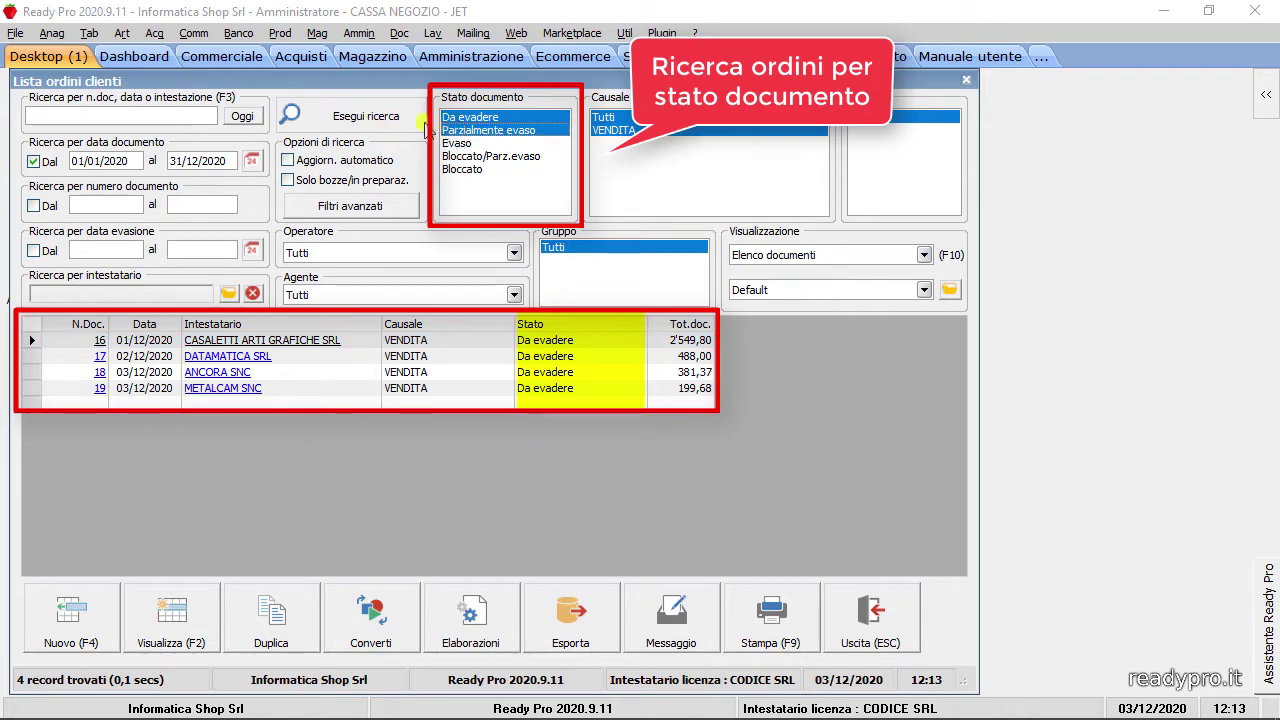
{"action": "left_click", "coordinate": [408, 120]}
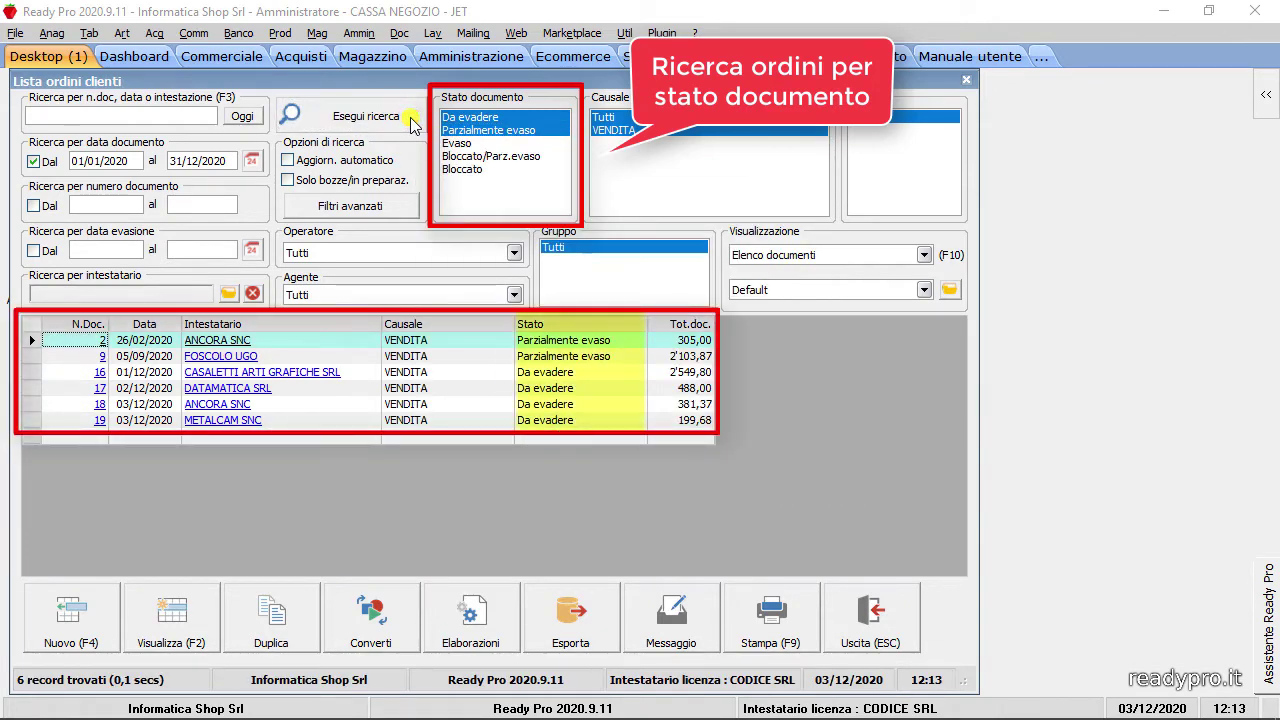
Search the 2020 customer orders with the statuses Evaso, Bloccato/Parz.evaso and Bloccato.
{"action": "left_click", "coordinate": [465, 145]}
{"action": "left_click", "coordinate": [475, 157], "text": "ctrl"}
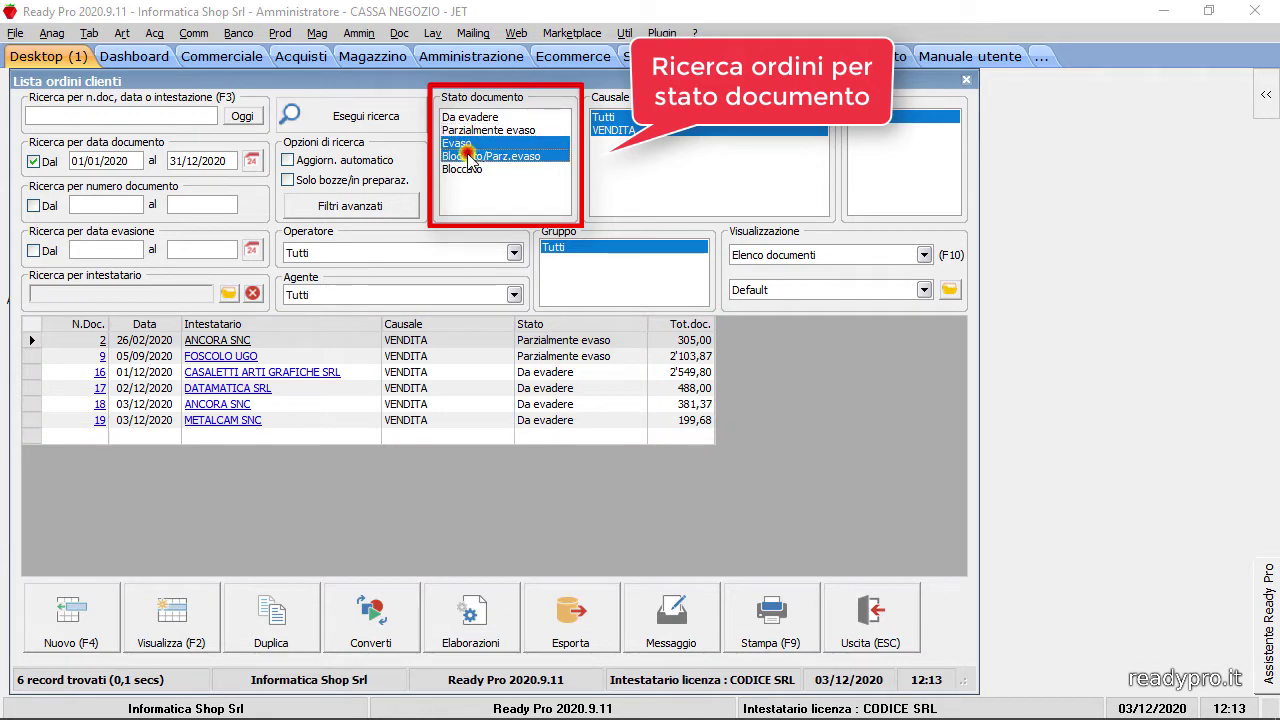
{"action": "left_click", "coordinate": [470, 170], "text": "ctrl"}
{"action": "left_click", "coordinate": [383, 114]}
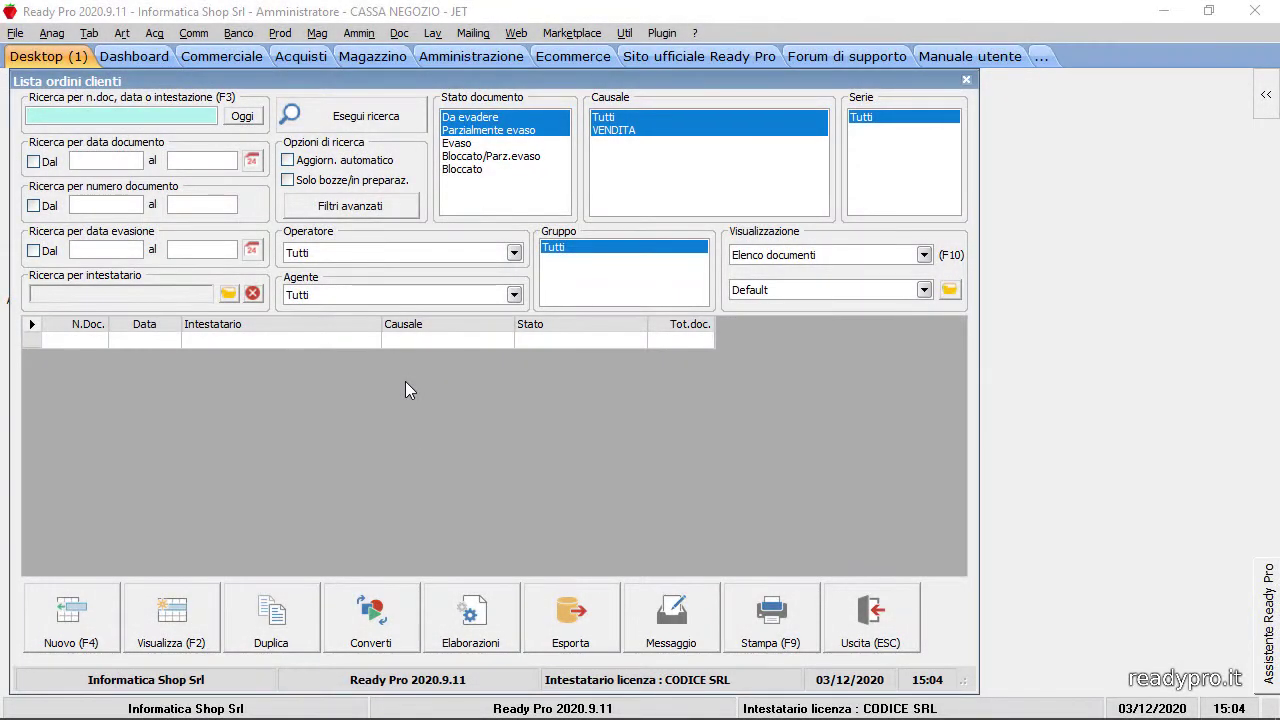
Filter the customer orders by document date for the year 2020 and run the search.
{"action": "left_click", "coordinate": [253, 162]}
{"action": "left_click", "coordinate": [400, 253]}
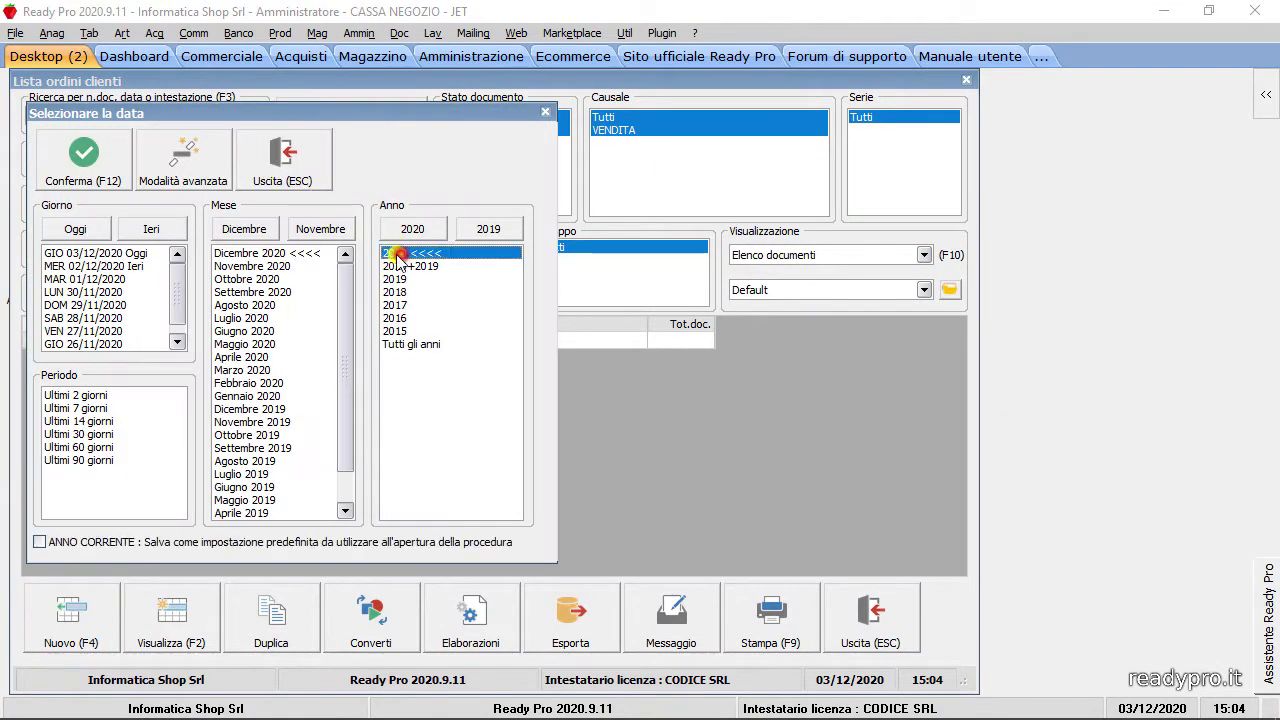
{"action": "left_click", "coordinate": [103, 165]}
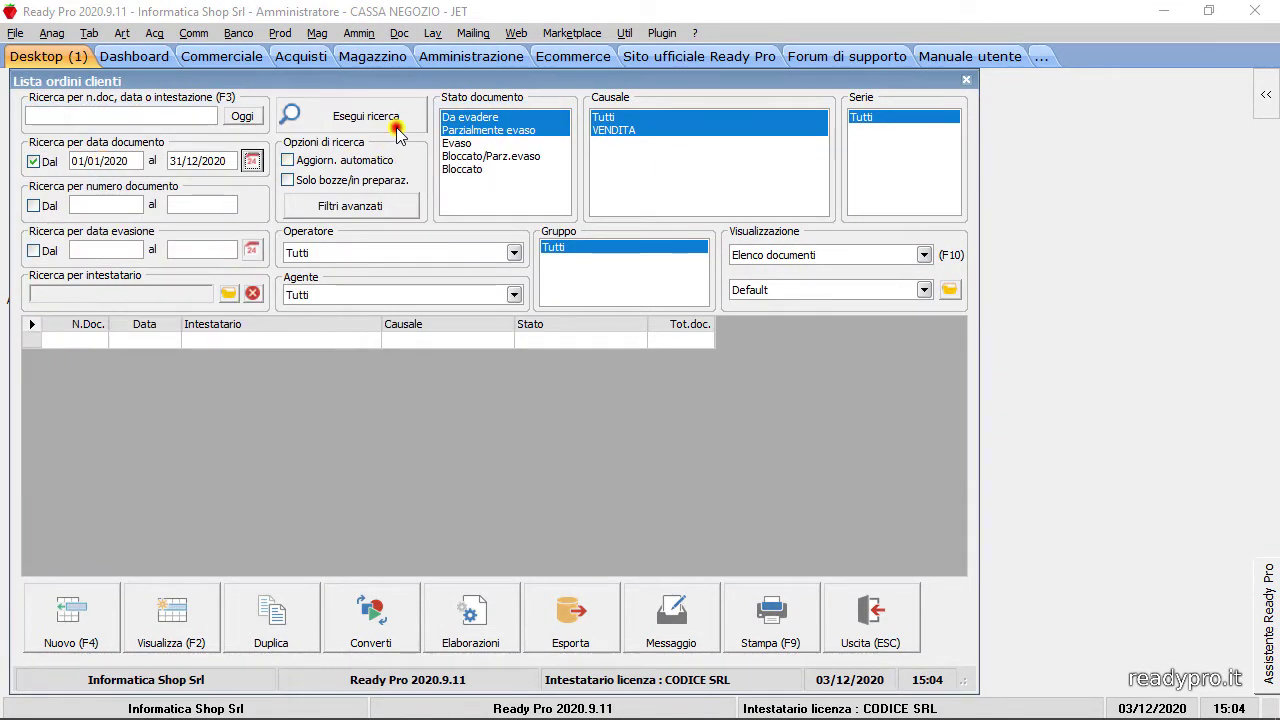
{"action": "left_click", "coordinate": [394, 126]}
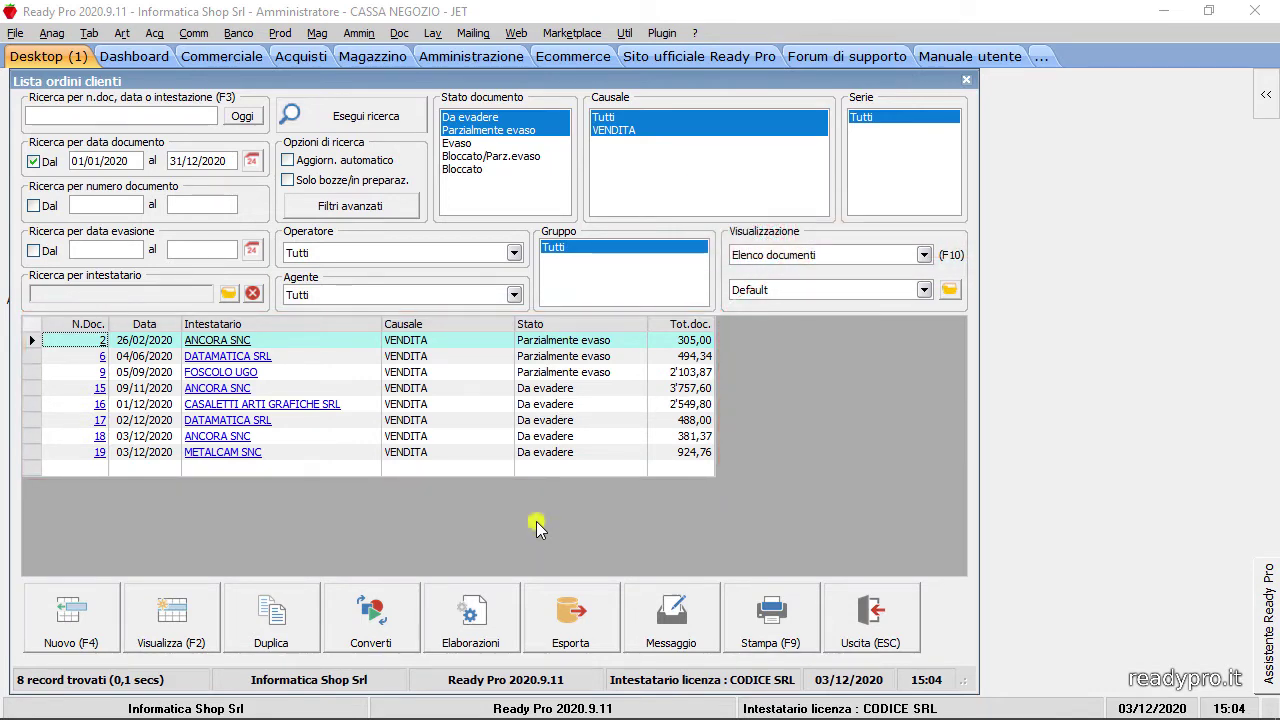
Switch the order list display to Dettaglio corpo documenti and repeat the search.
{"action": "left_click", "coordinate": [923, 255]}
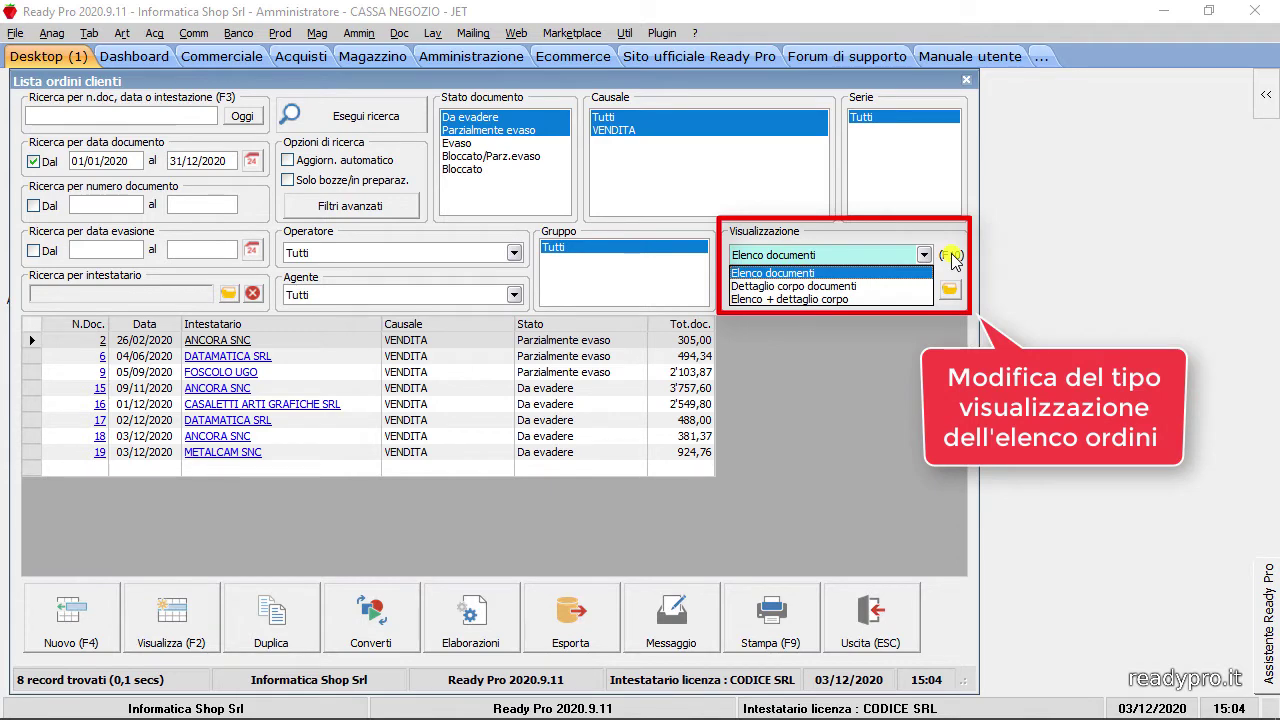
{"action": "left_click", "coordinate": [846, 287]}
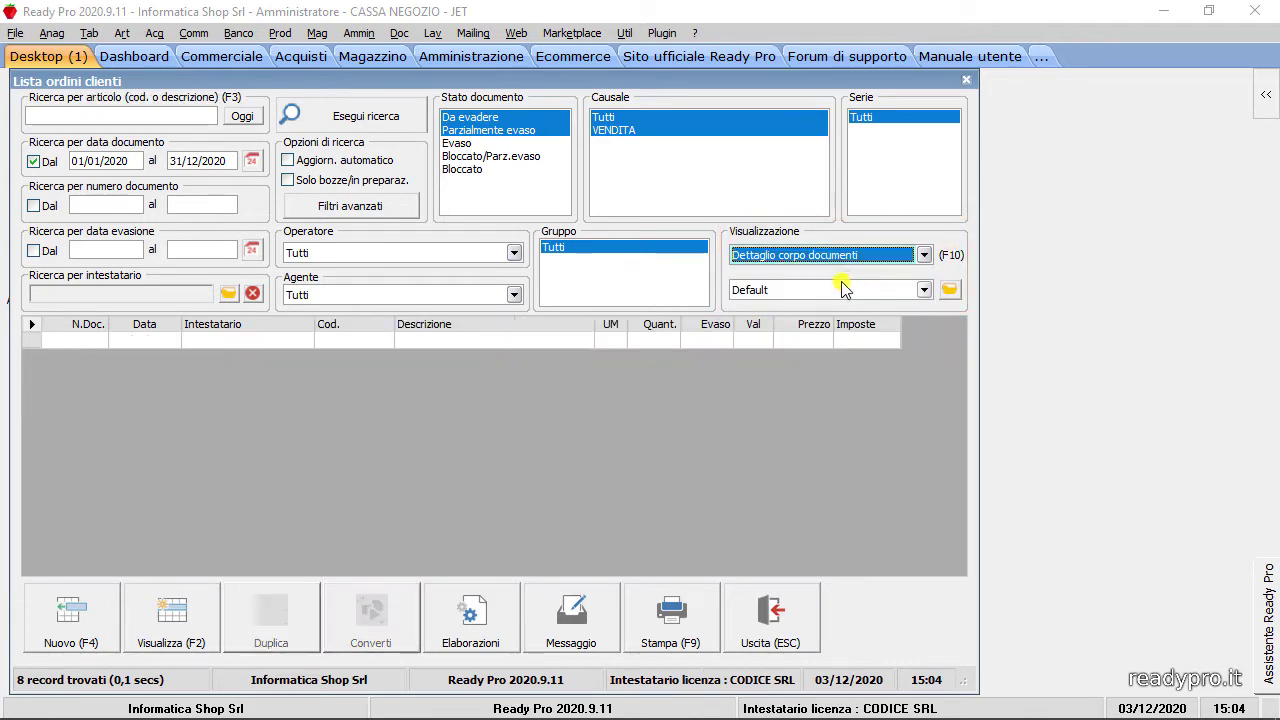
{"action": "left_click", "coordinate": [415, 117]}
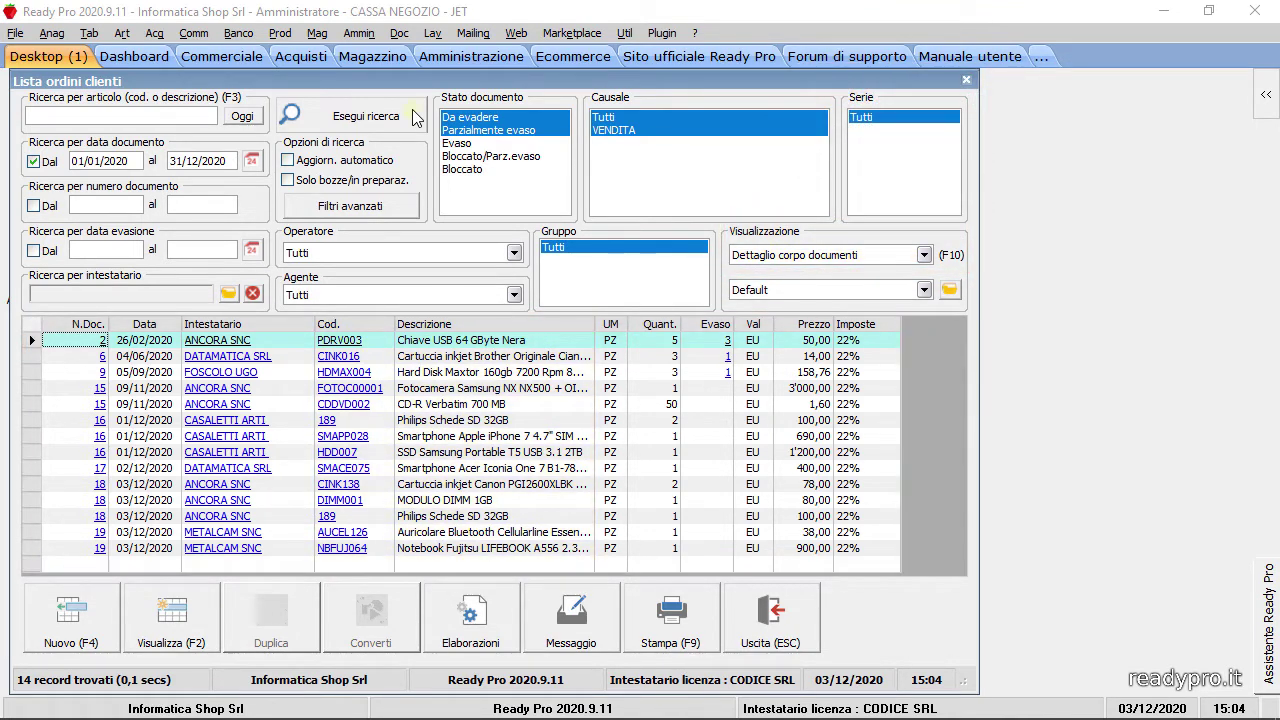
Group the order lines by the Cod. column and expand the groups 189, AUCEL126 and CDDVD002.
{"action": "right_click", "coordinate": [350, 325]}
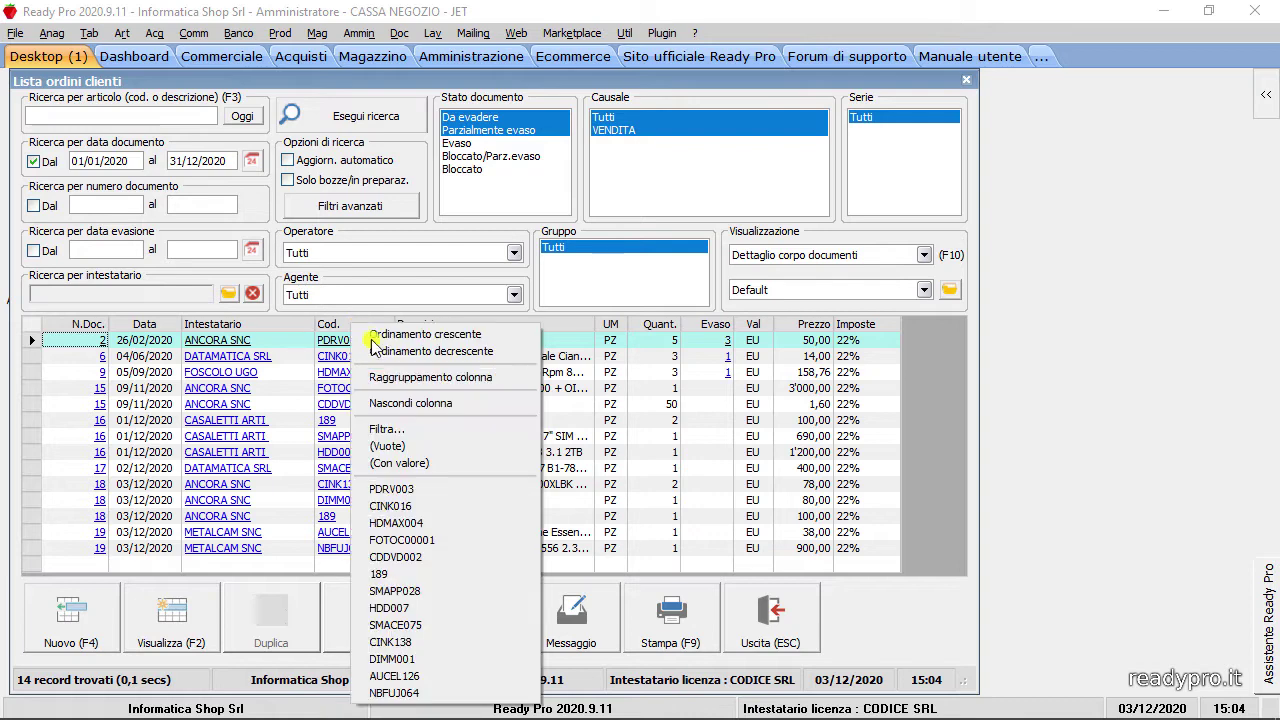
{"action": "left_click", "coordinate": [407, 379]}
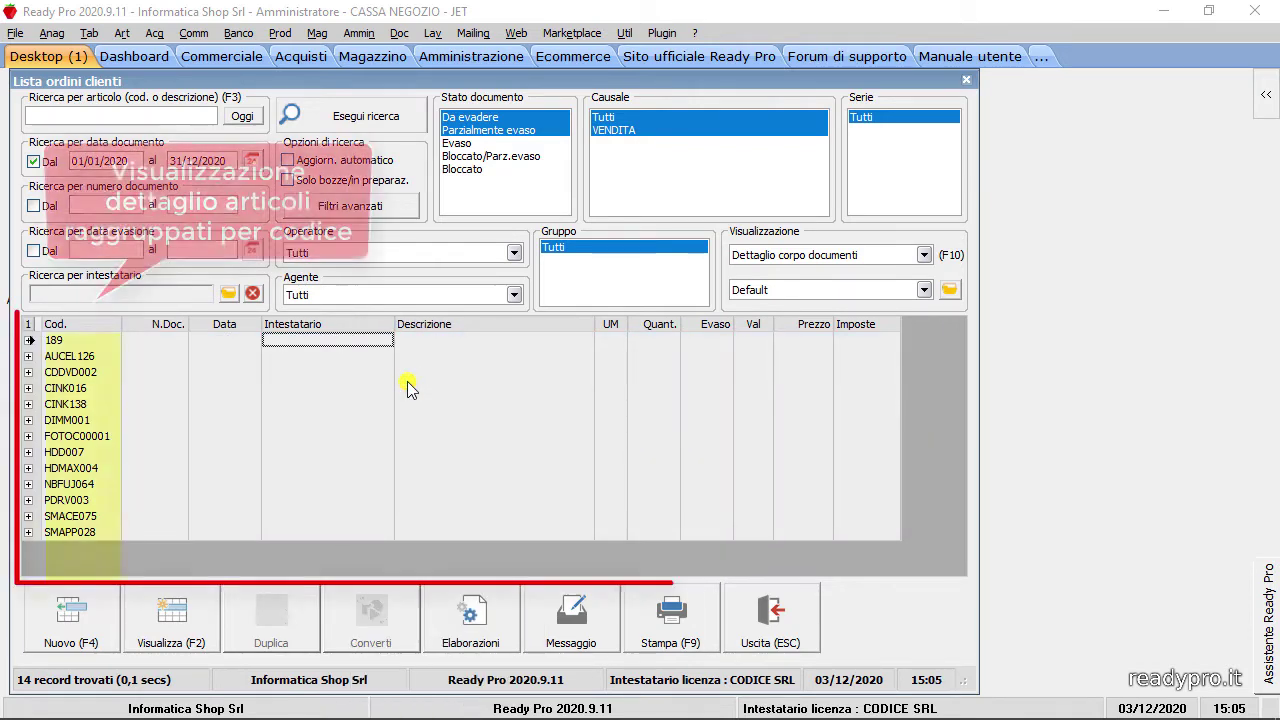
{"action": "left_click", "coordinate": [28, 340]}
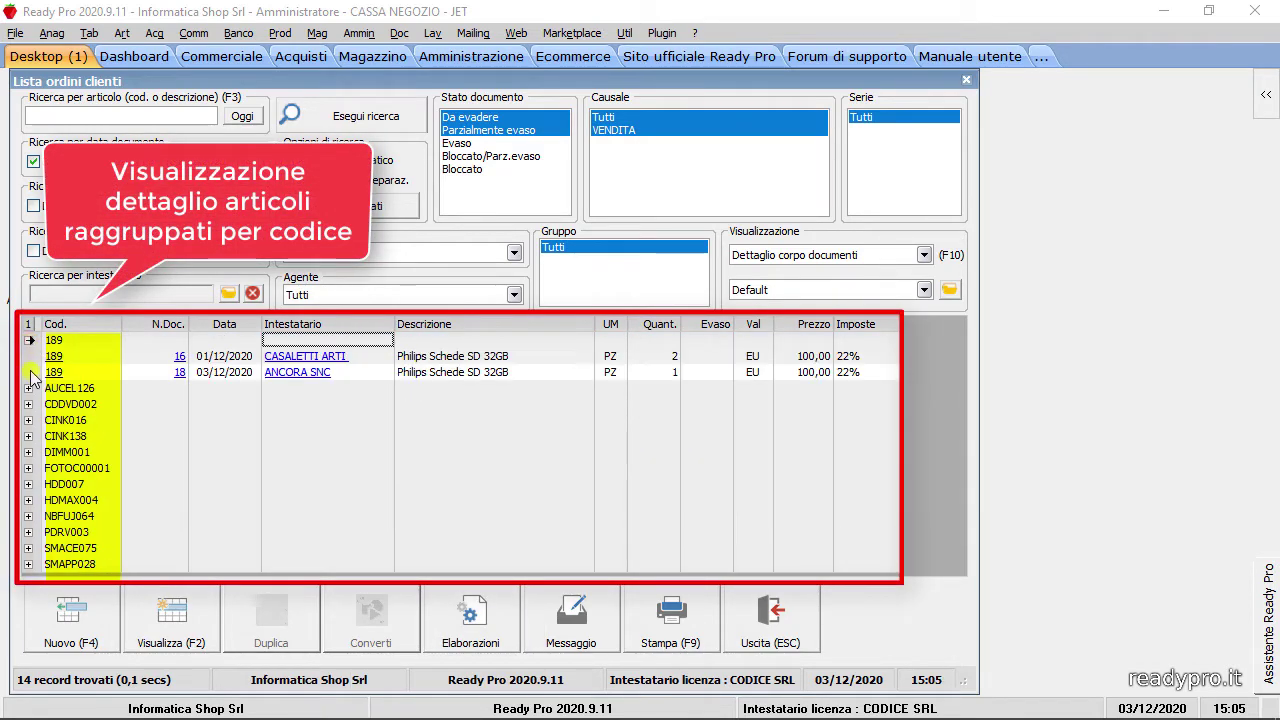
{"action": "left_click", "coordinate": [28, 388]}
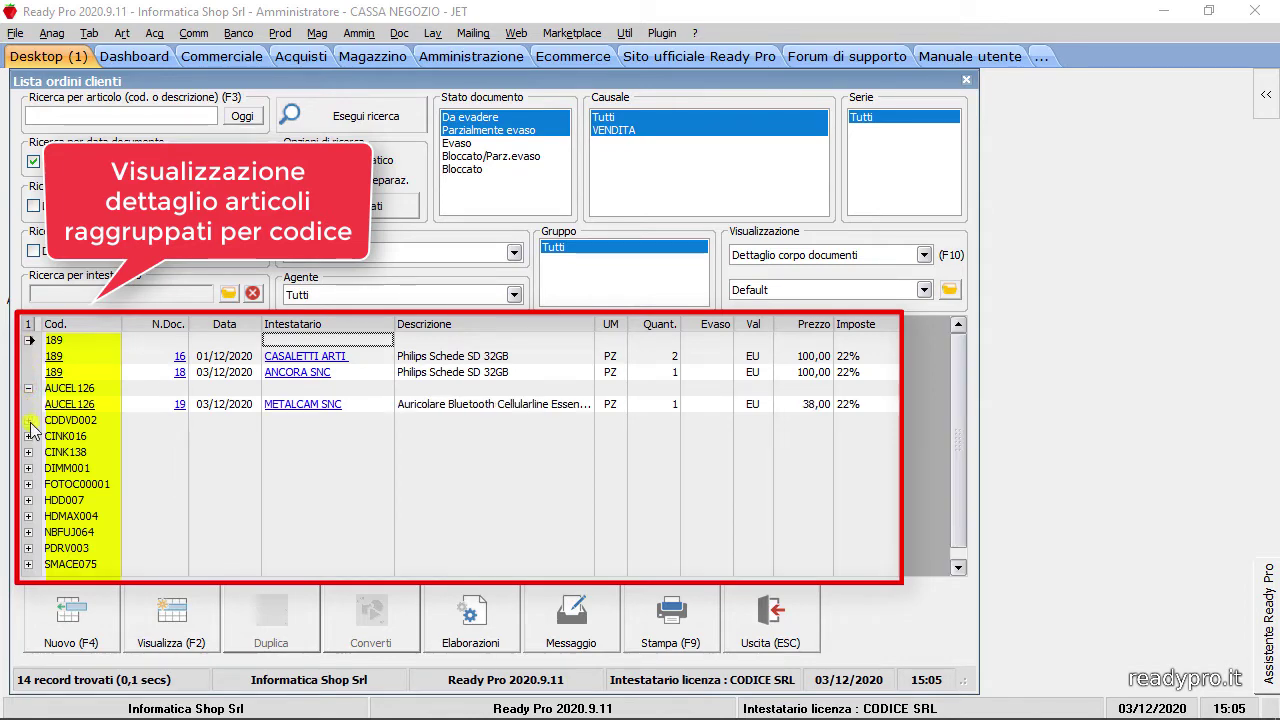
{"action": "left_click", "coordinate": [28, 421]}
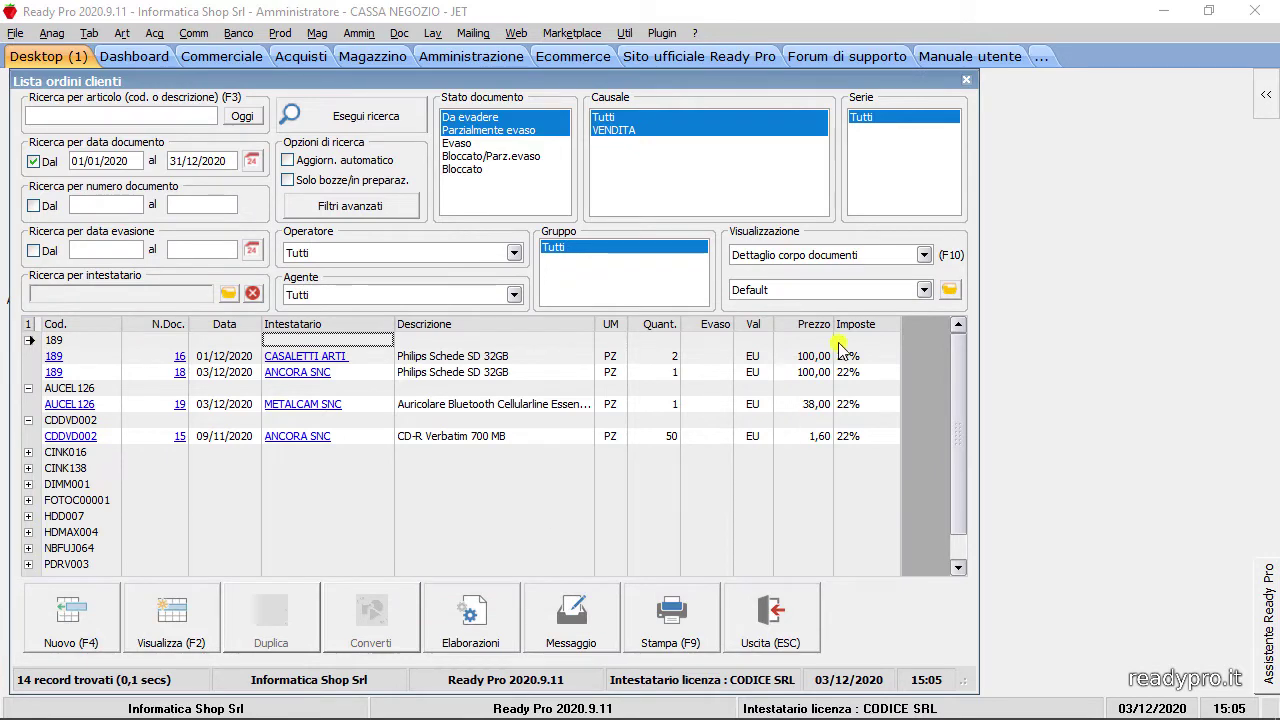
Search with the Elenco + dettaglio corpo display and view the article lines of the orders dated 04/06/2020, 05/09/2020 and 09/11/2020.
{"action": "left_click", "coordinate": [923, 255]}
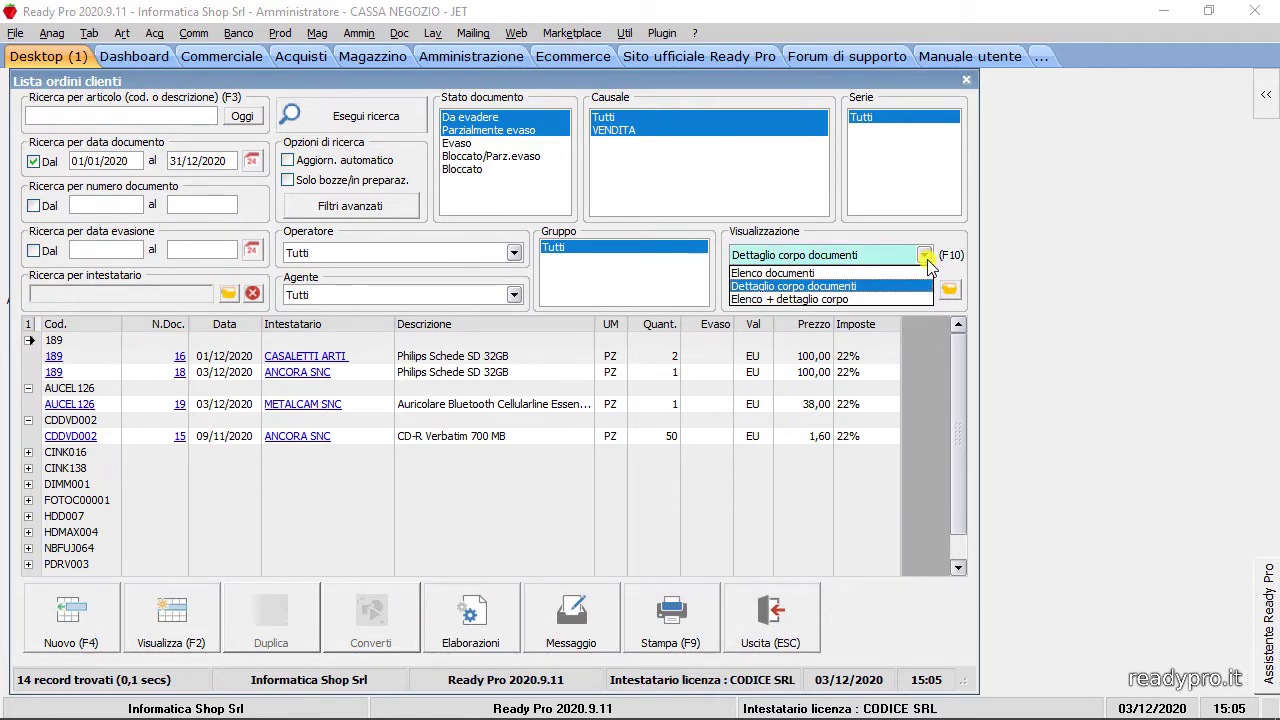
{"action": "left_click", "coordinate": [862, 300]}
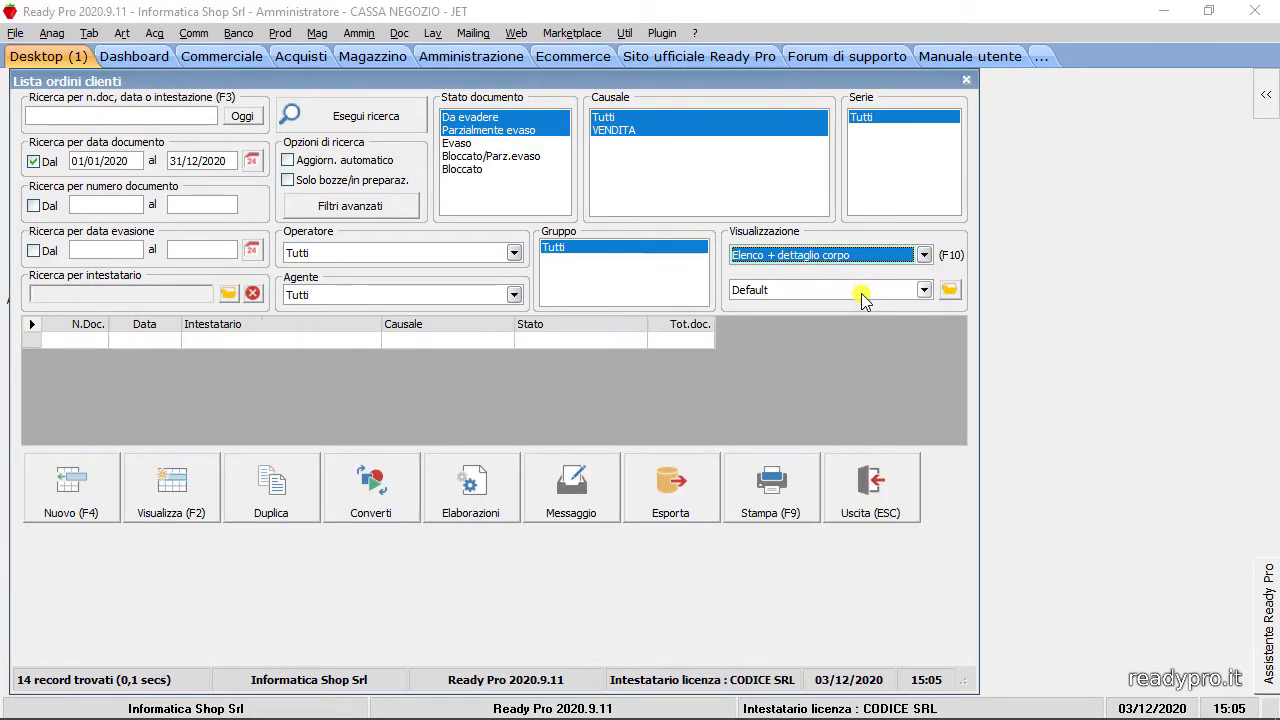
{"action": "left_click", "coordinate": [360, 110]}
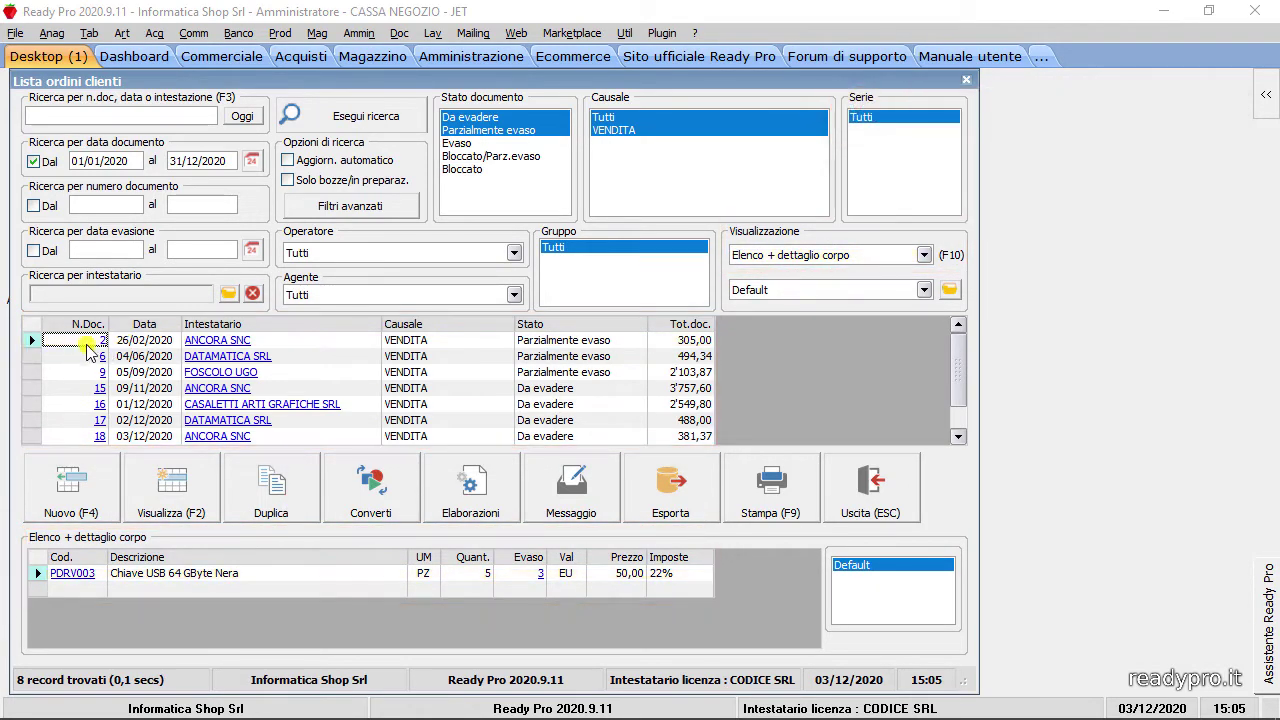
{"action": "left_click", "coordinate": [66, 357]}
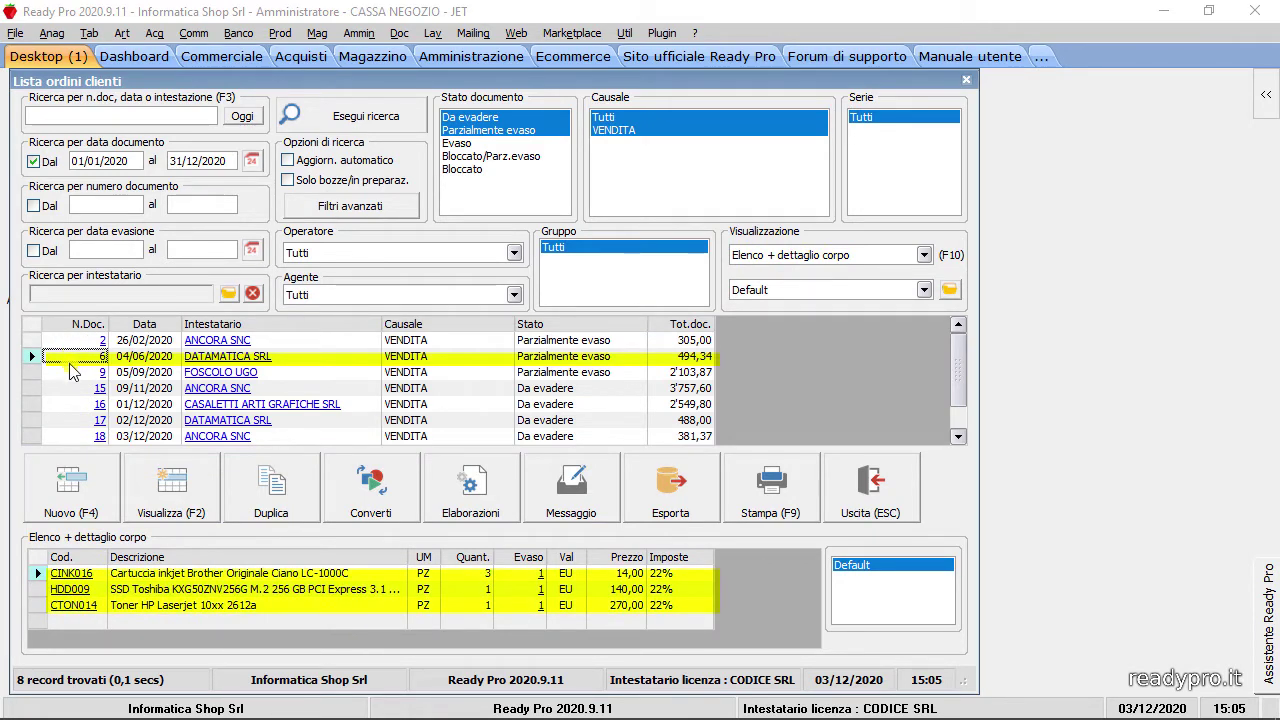
{"action": "left_click", "coordinate": [67, 373]}
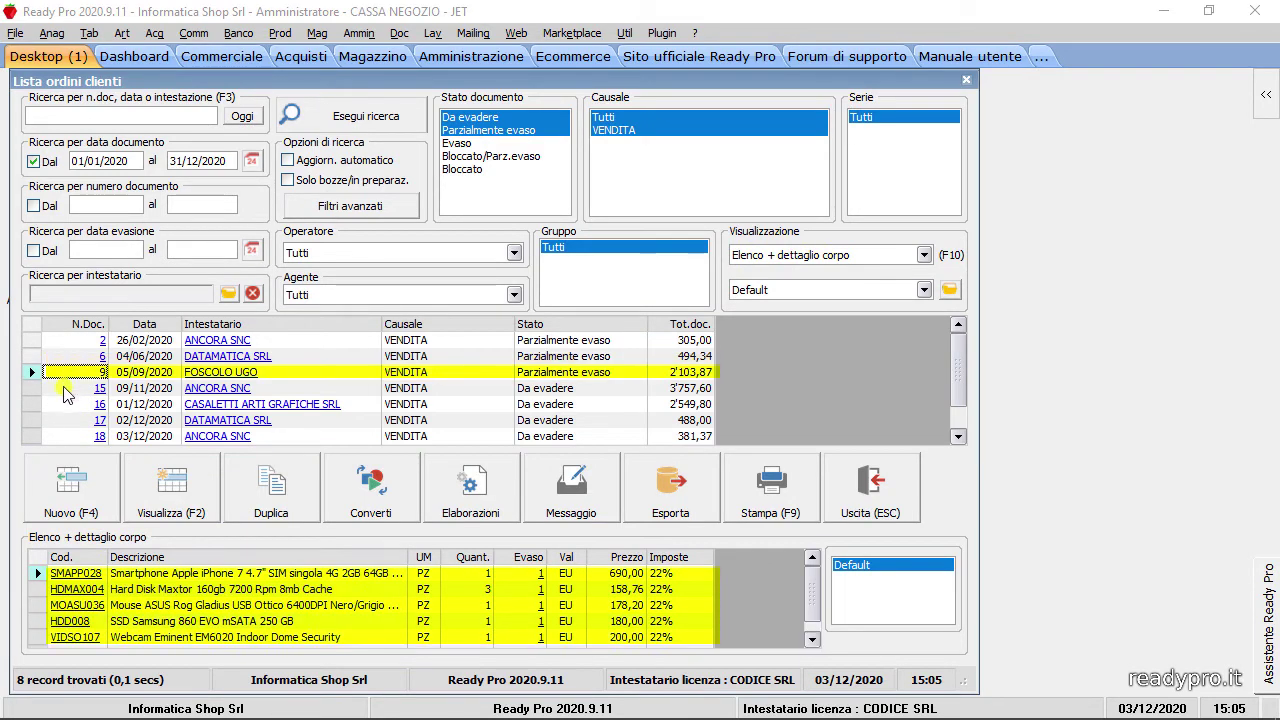
{"action": "left_click", "coordinate": [65, 390]}
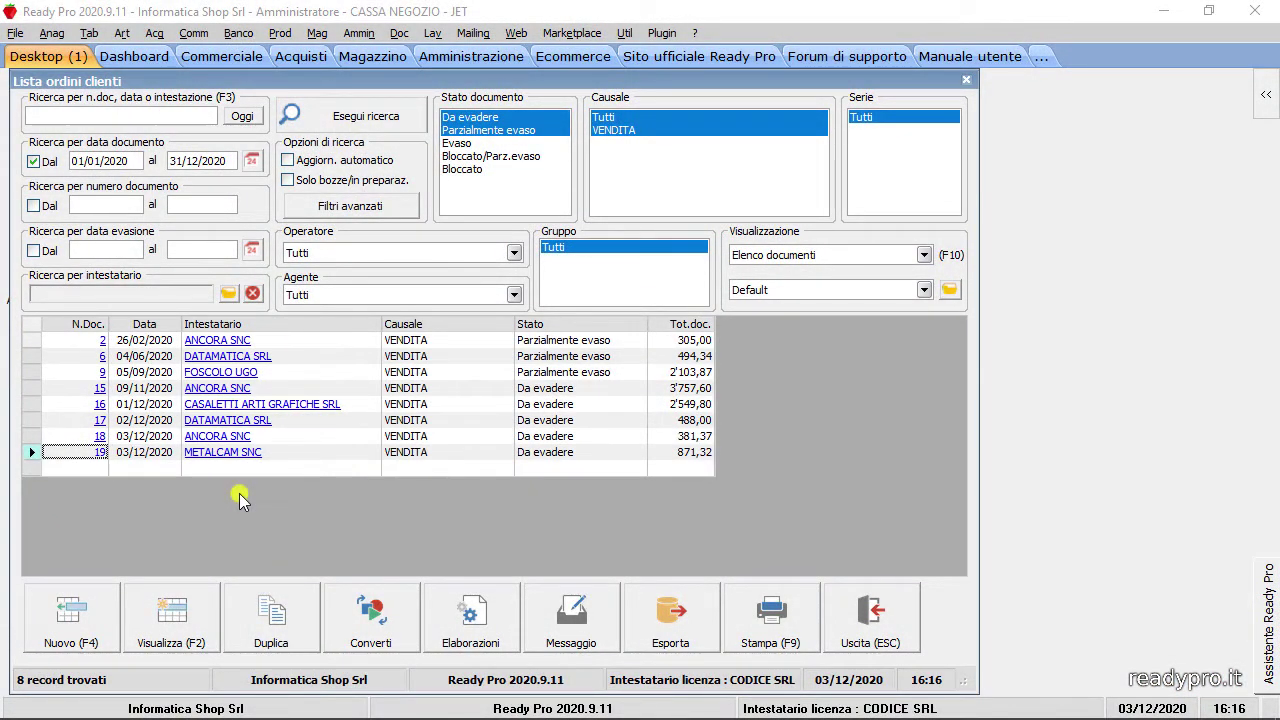
From the METALCAM SNC order, add the field Disponibile SI/NO, found by searching "disp", to the Default display's columns.
{"action": "left_click", "coordinate": [99, 452]}
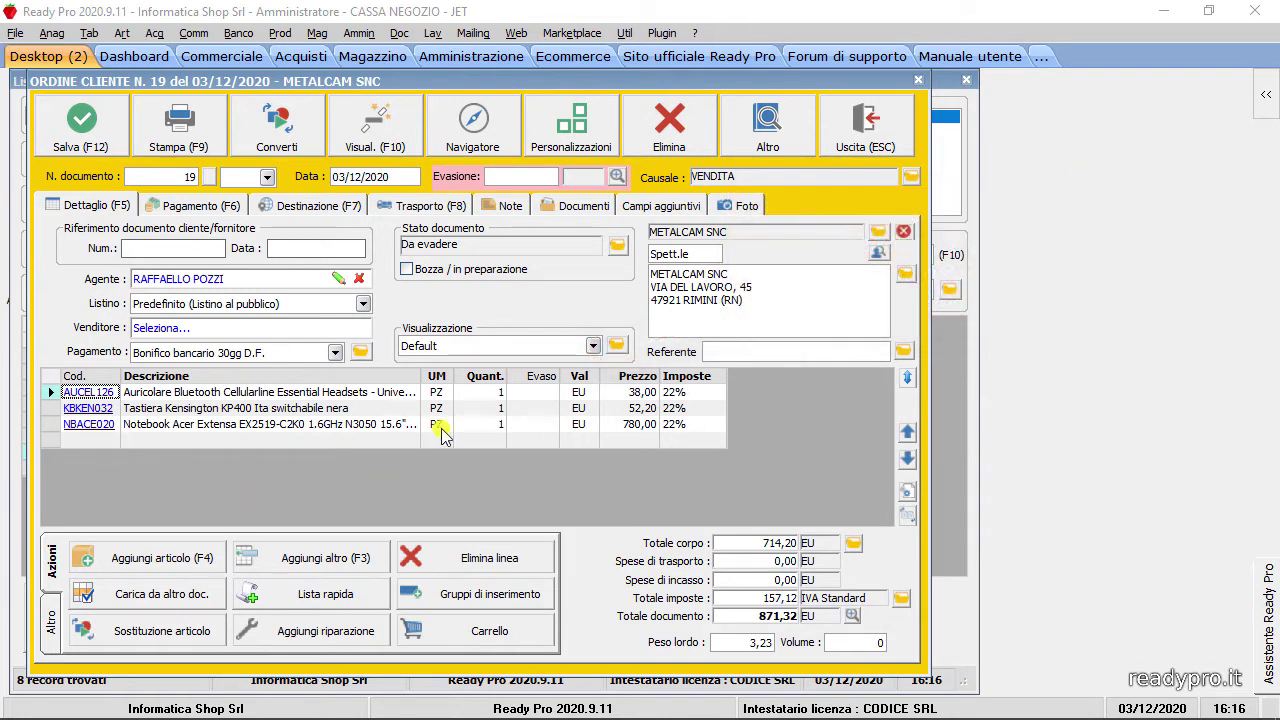
{"action": "left_click", "coordinate": [615, 345]}
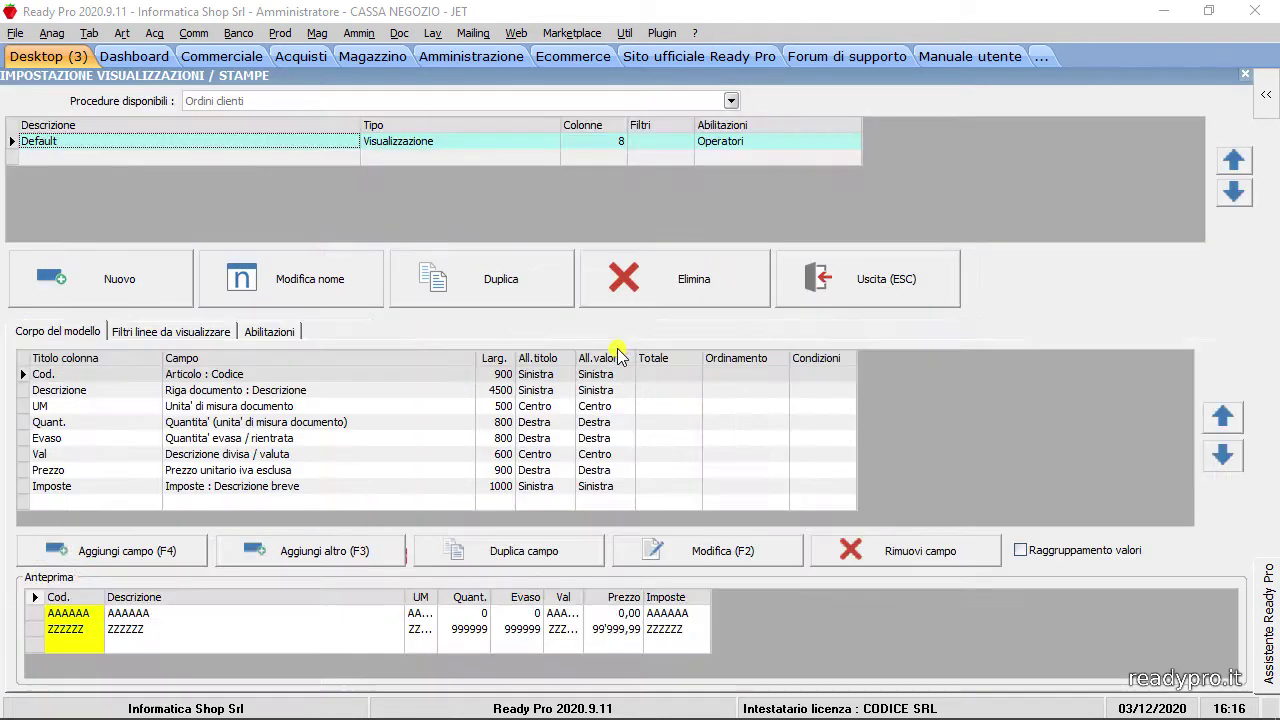
{"action": "left_click", "coordinate": [191, 554]}
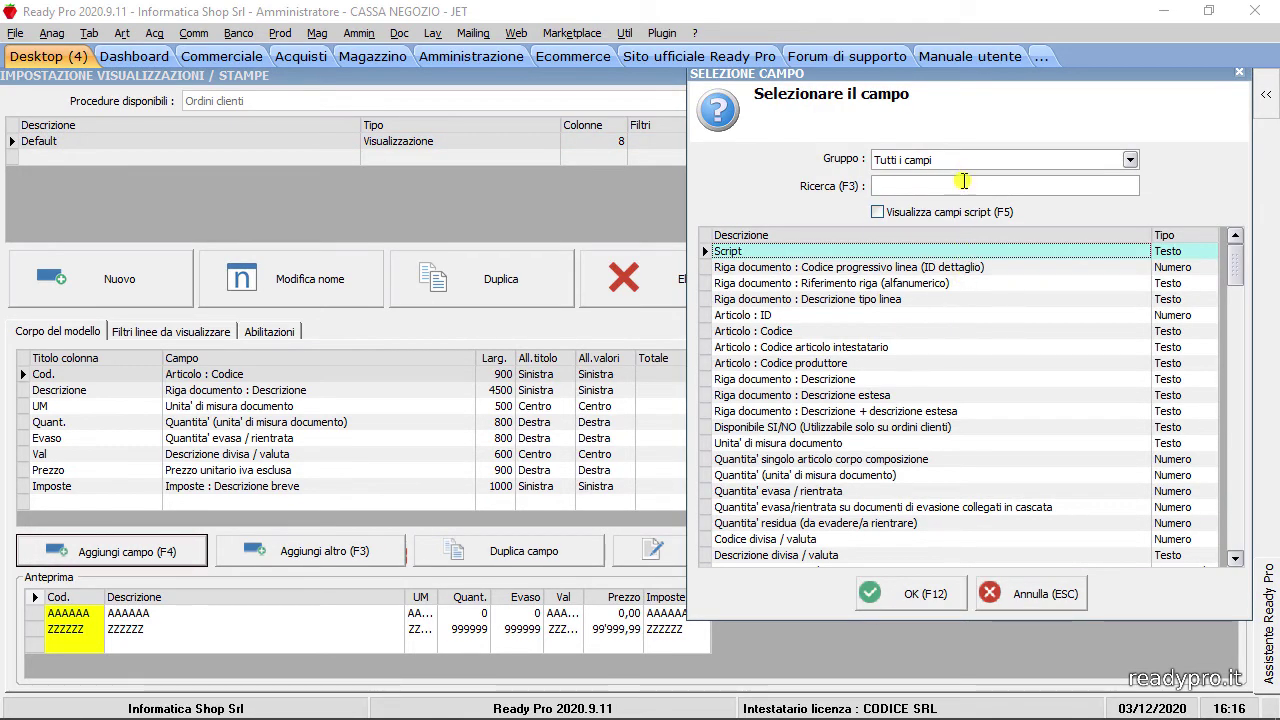
{"action": "left_click", "coordinate": [962, 181]}
{"action": "type", "text": "di"}
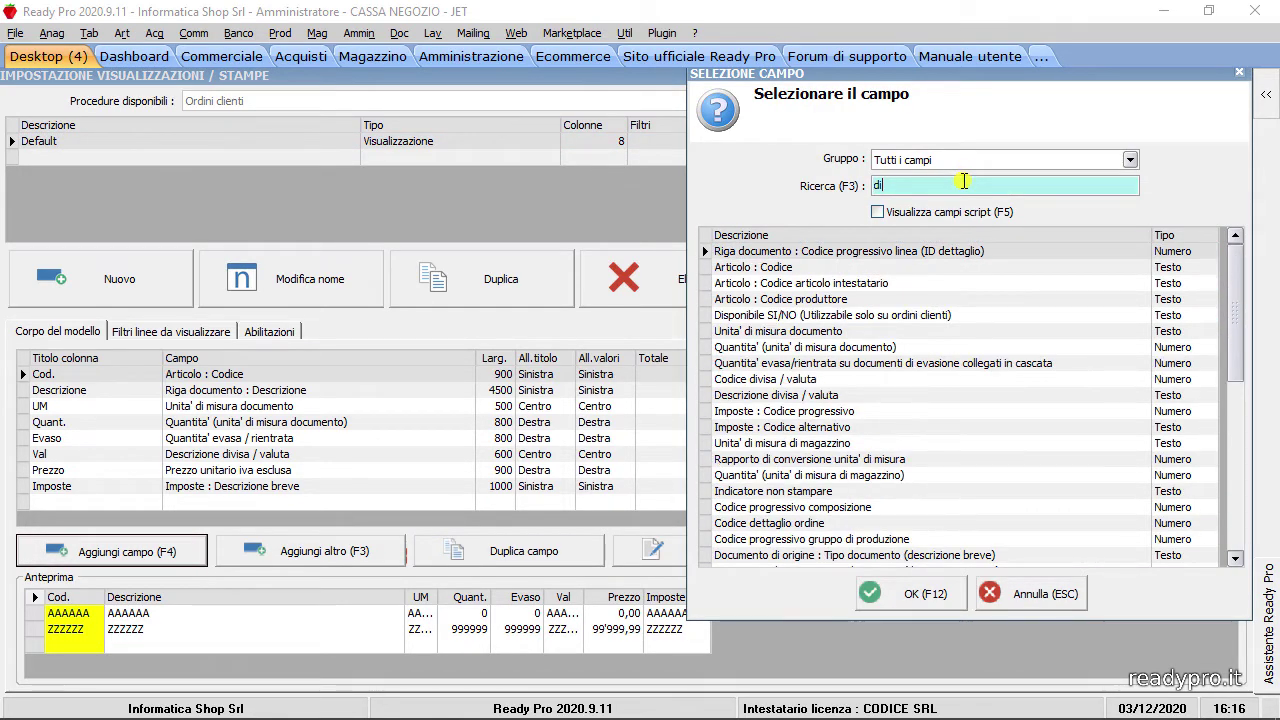
{"action": "type", "text": "sp"}
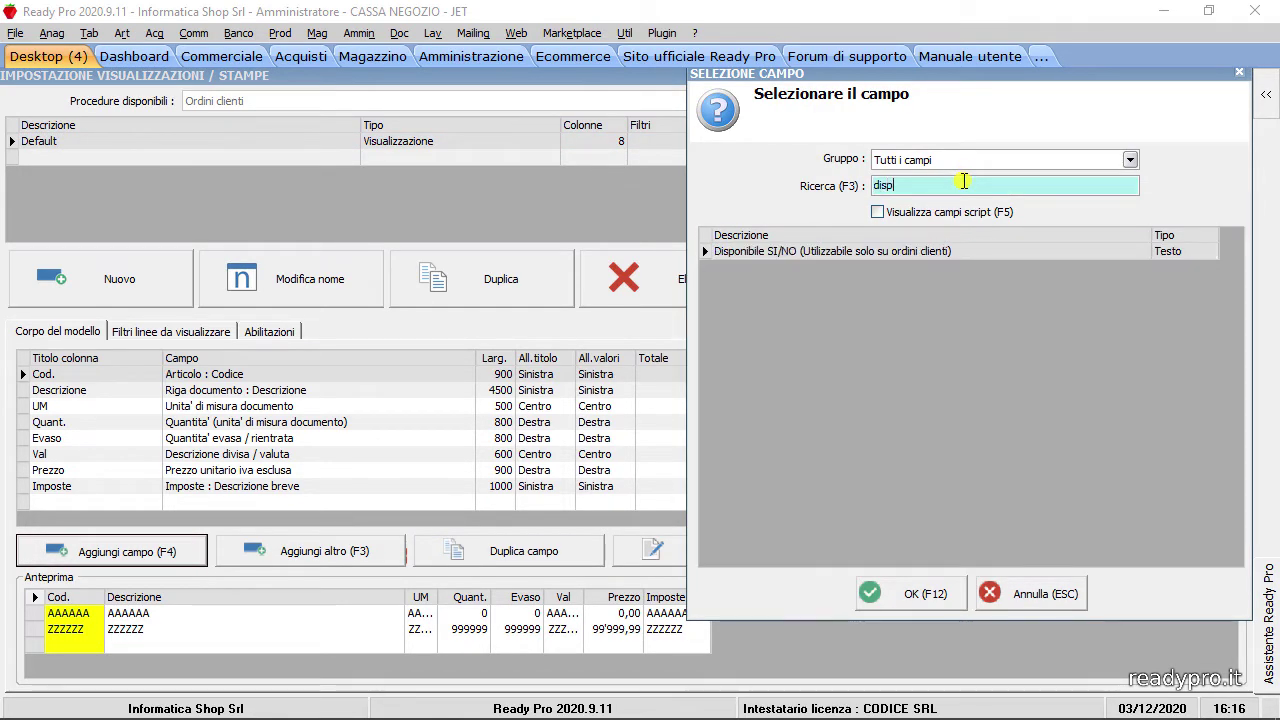
{"action": "left_click", "coordinate": [925, 594]}
{"action": "left_click", "coordinate": [1026, 594]}
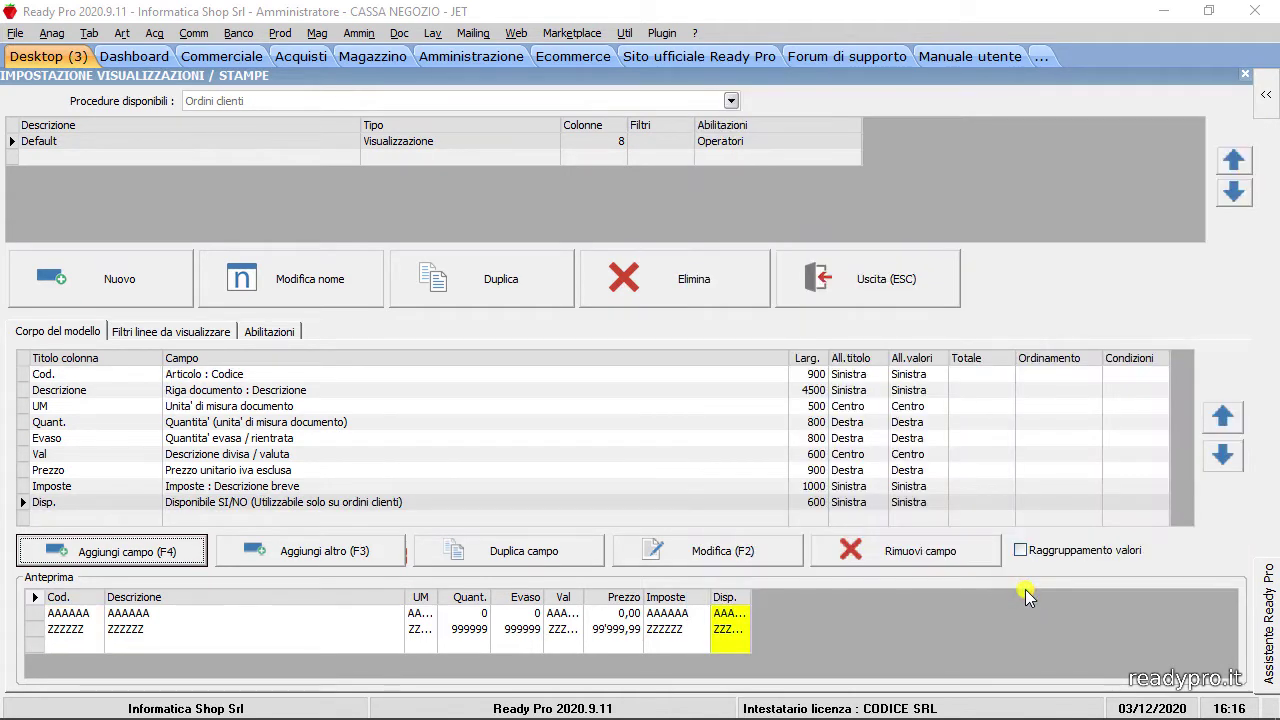
{"action": "left_click", "coordinate": [927, 306]}
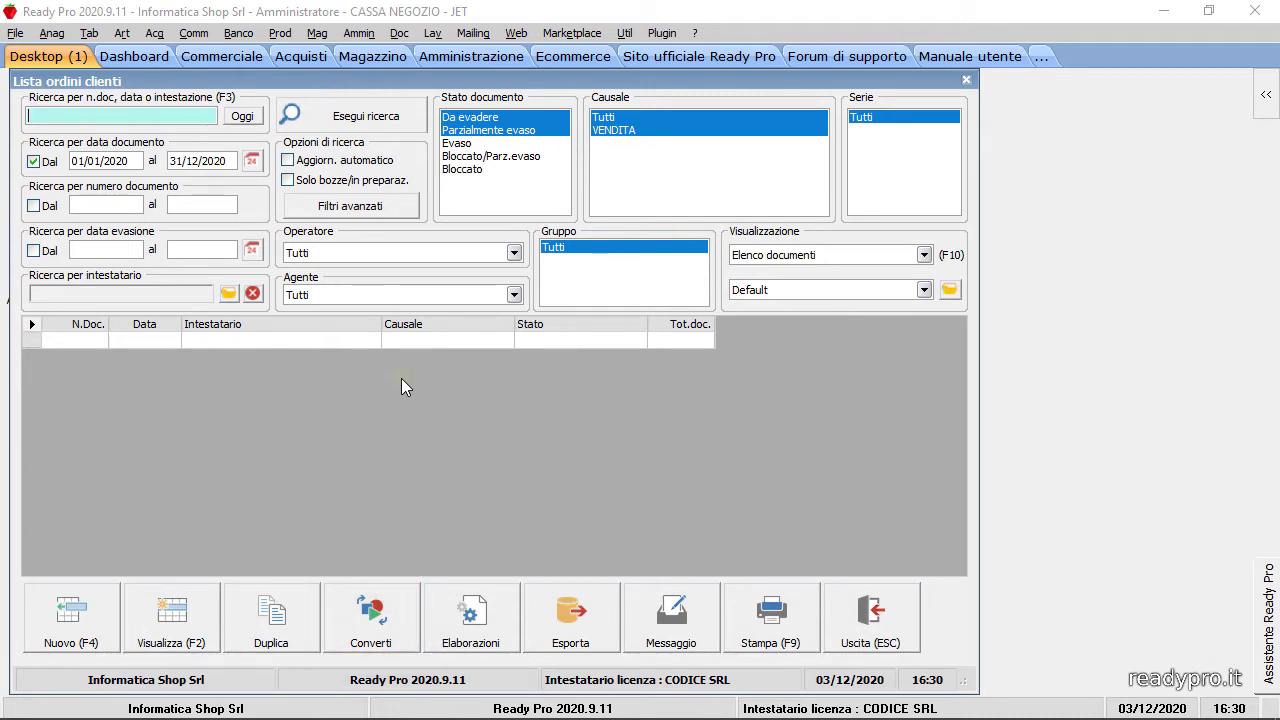
Search the 2020 customer orders with only the status Da evadere and select the METALCAM SNC order.
{"action": "left_click", "coordinate": [506, 130]}
{"action": "left_click", "coordinate": [393, 118]}
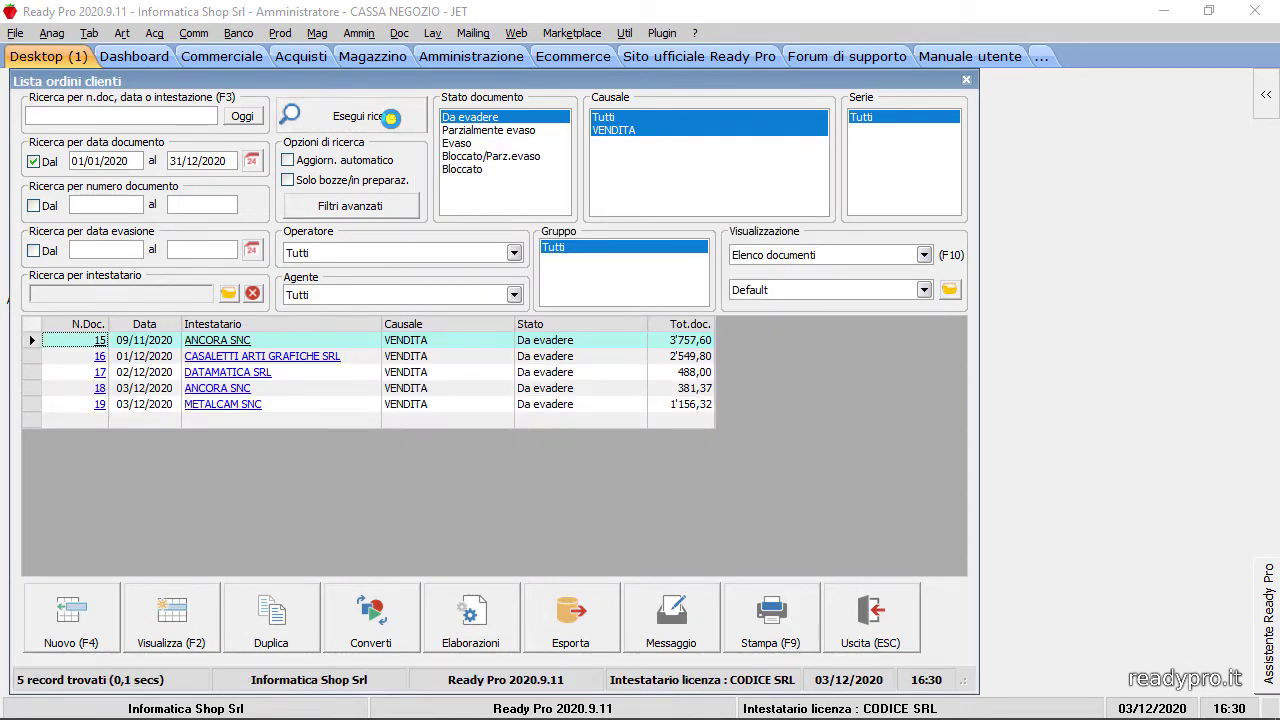
{"action": "left_click", "coordinate": [75, 408]}
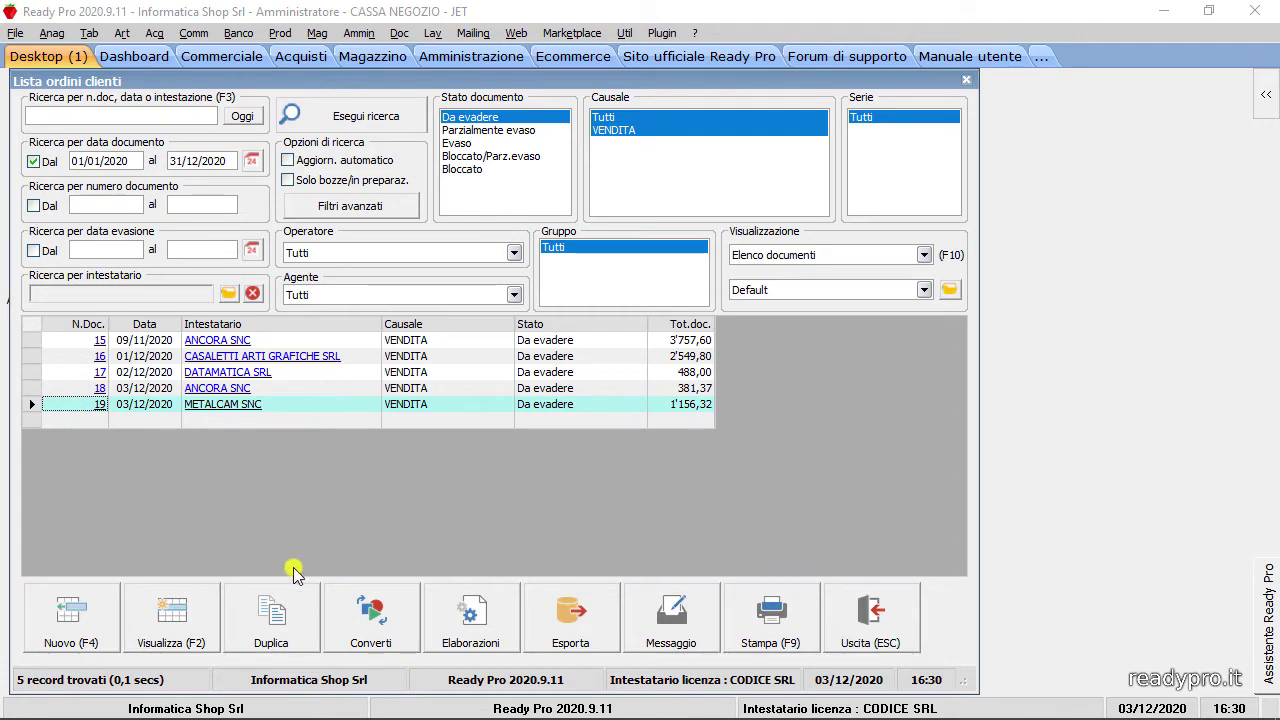
Convert the selected METALCAM SNC order into a Fattura accompagnatoria (VENDITA) and save the invoice.
{"action": "left_click", "coordinate": [352, 600]}
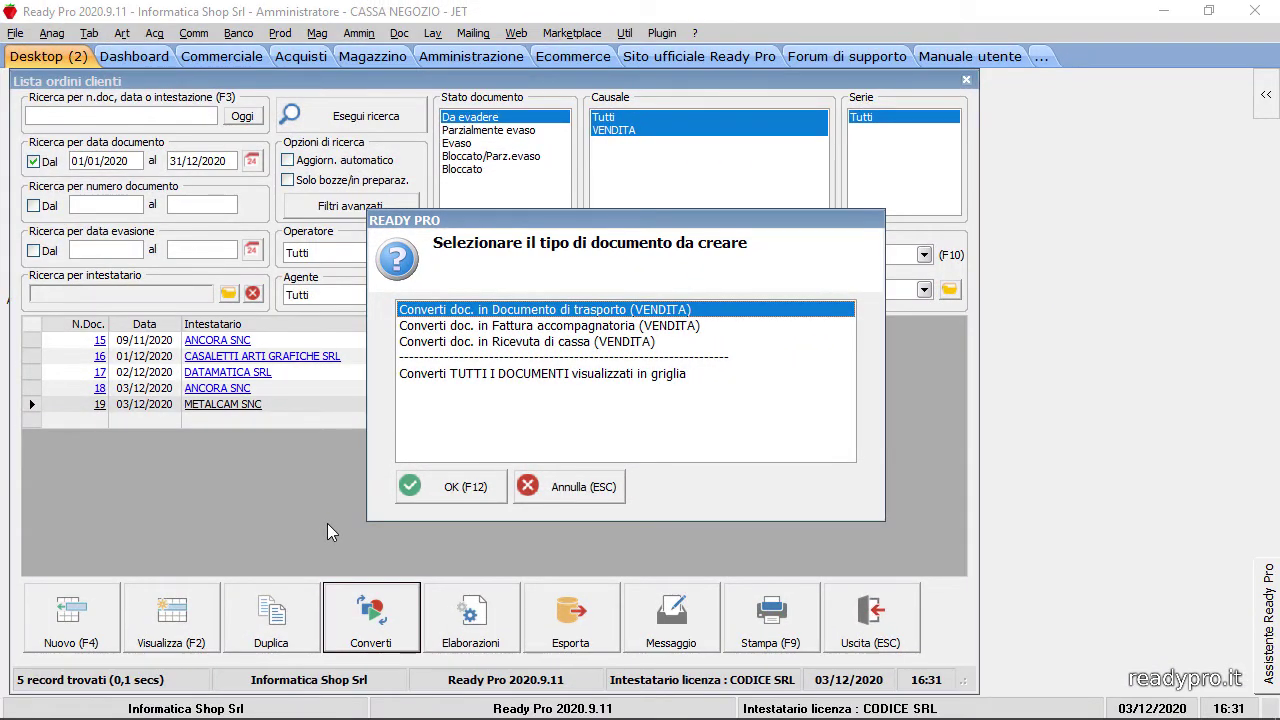
{"action": "left_click", "coordinate": [493, 327]}
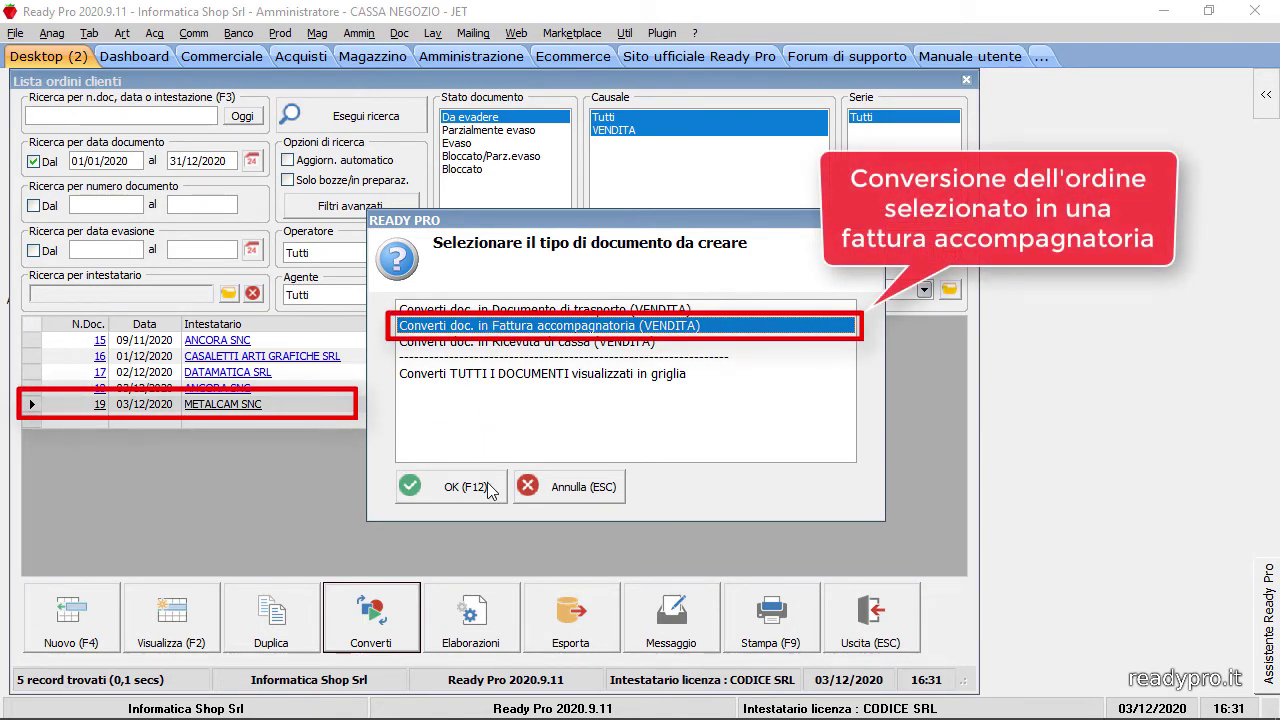
{"action": "left_click", "coordinate": [487, 487]}
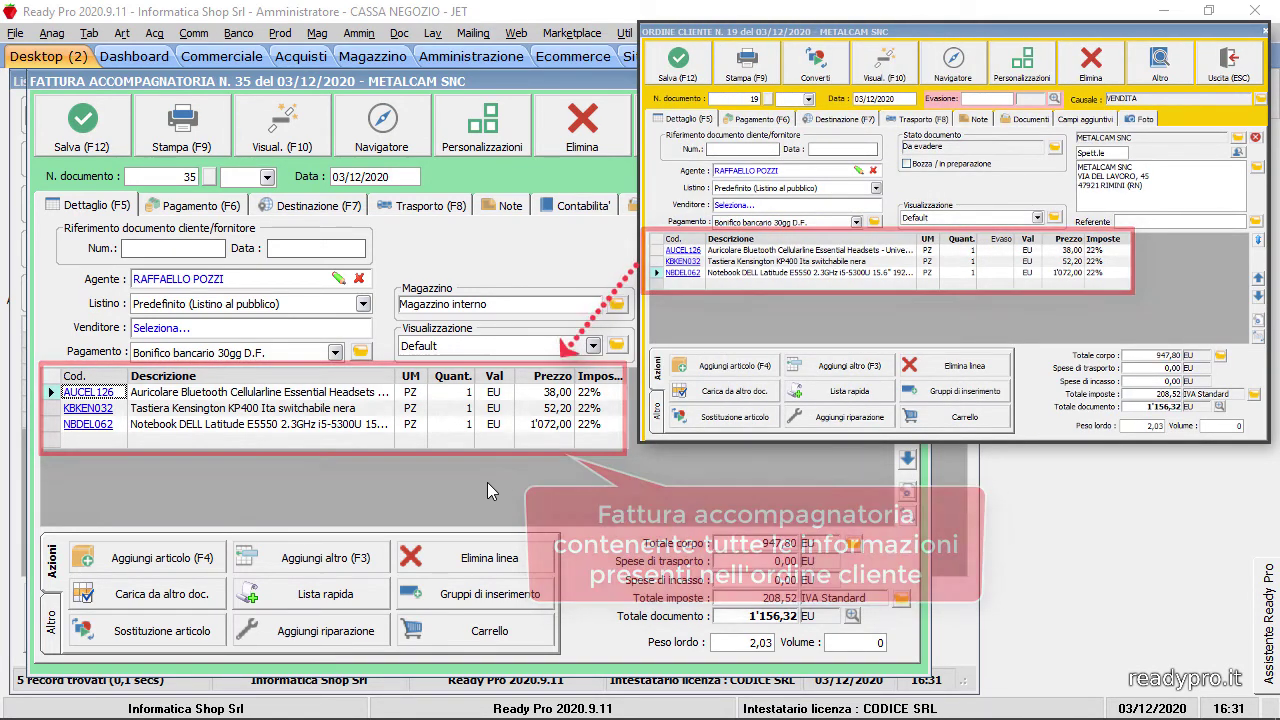
{"action": "left_click", "coordinate": [105, 121]}
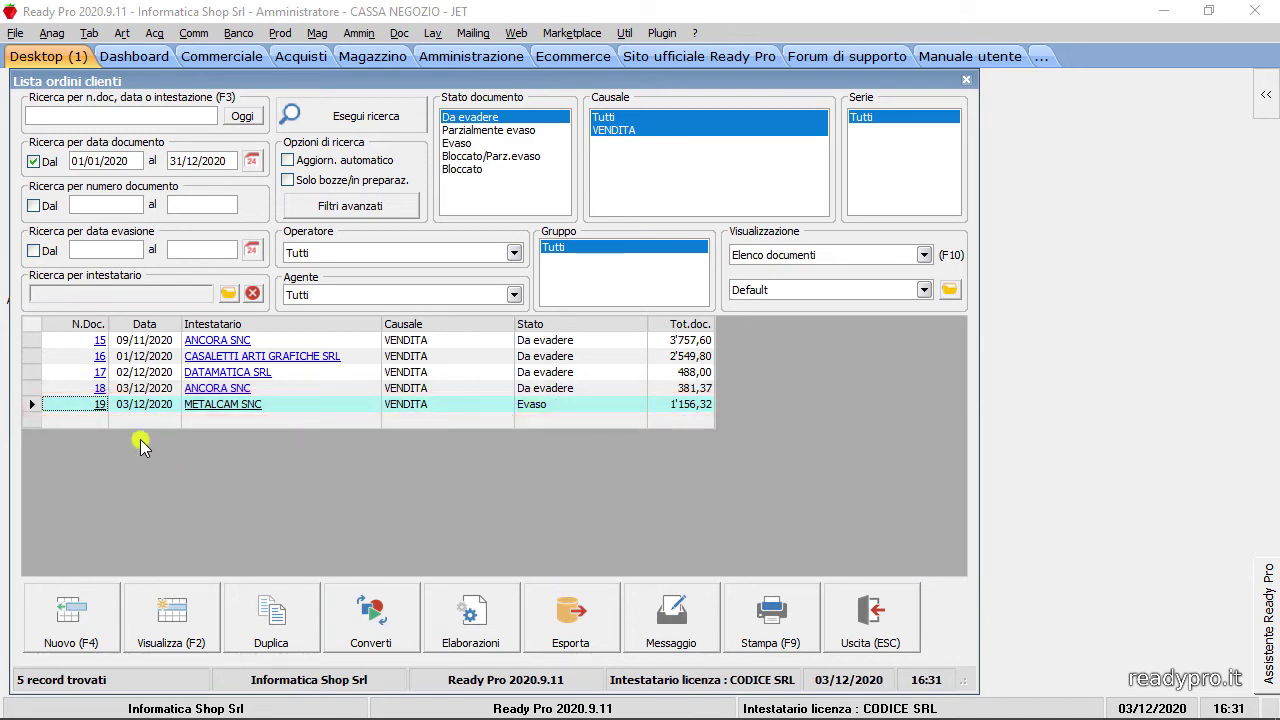
Open the converted METALCAM SNC customer order from the list.
{"action": "left_click", "coordinate": [99, 404]}
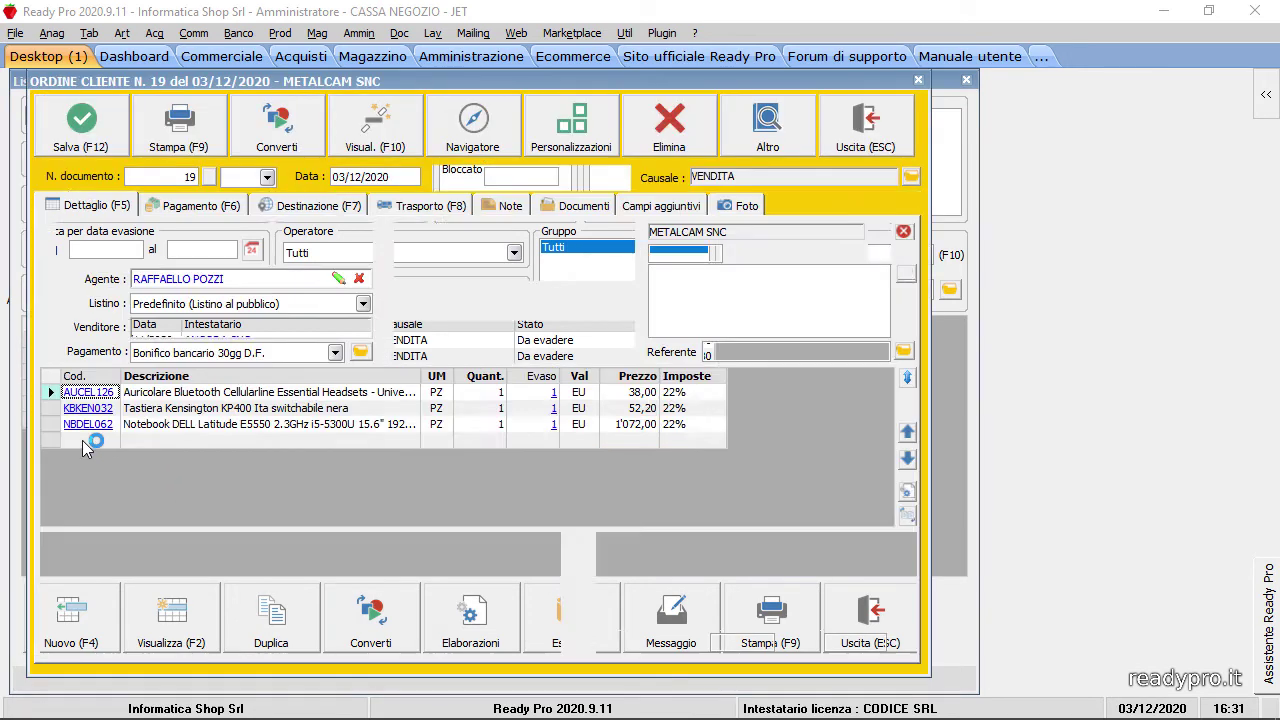